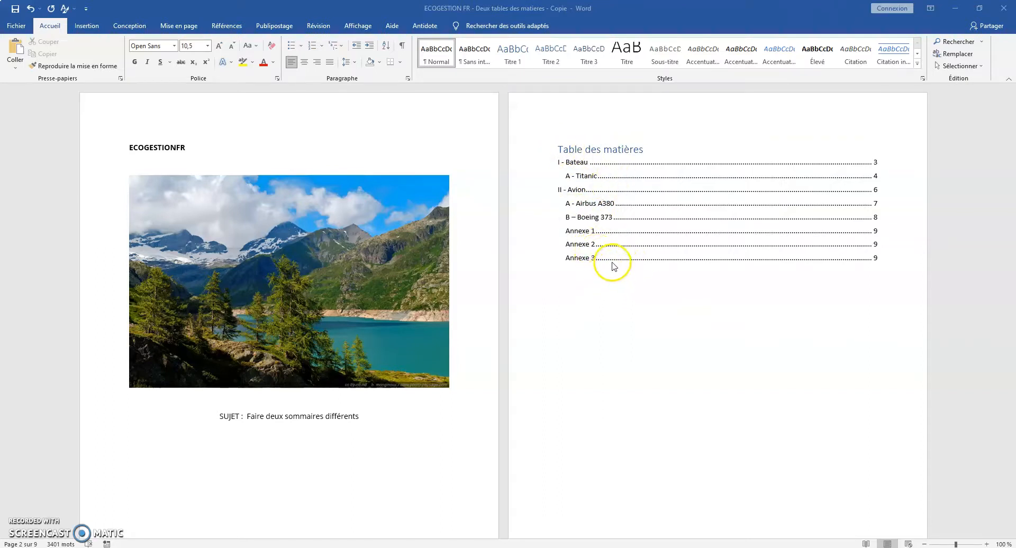
Switch the document to outline view and show its headings down to Niveau 5
left_click(602, 274)
left_click(626, 314)
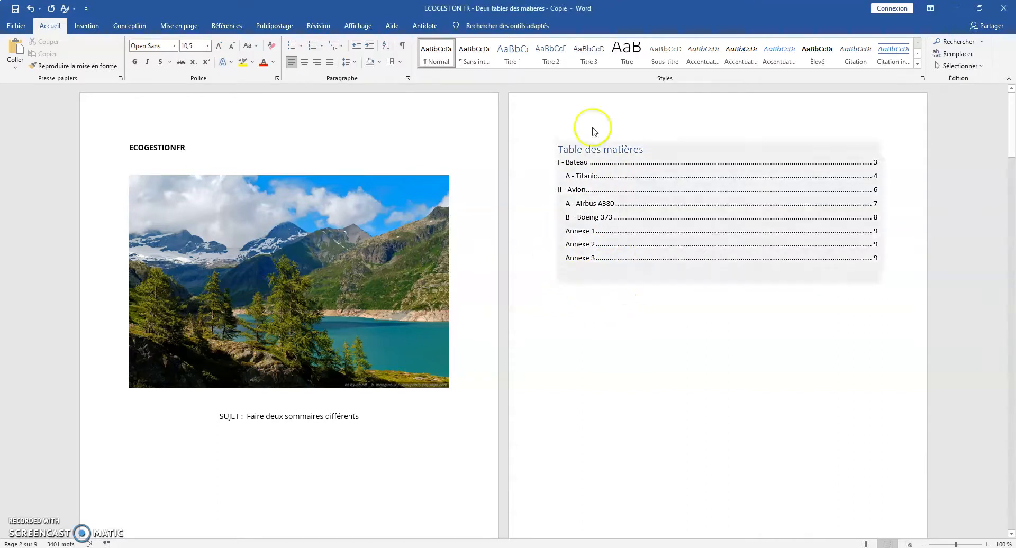
left_click(340, 27)
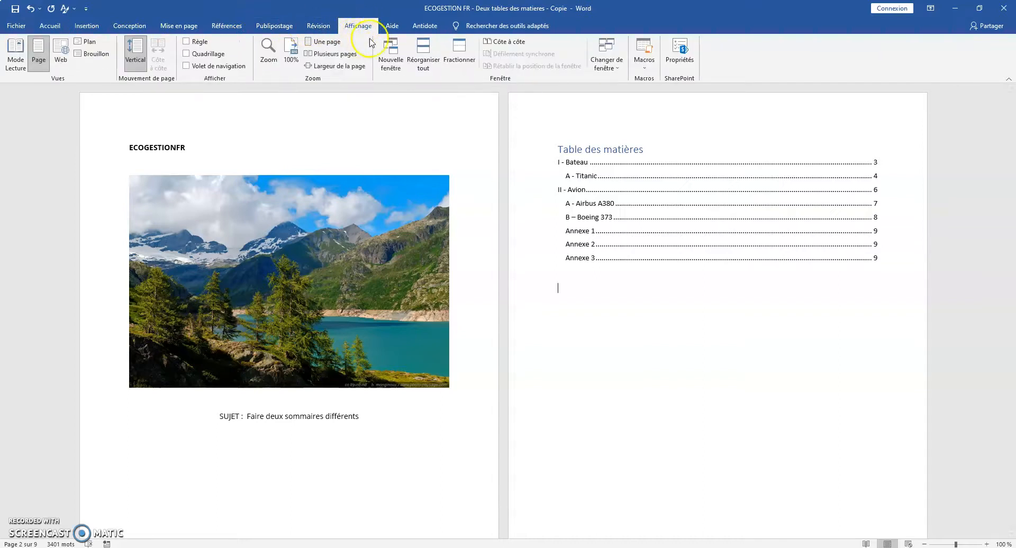
left_click(86, 44)
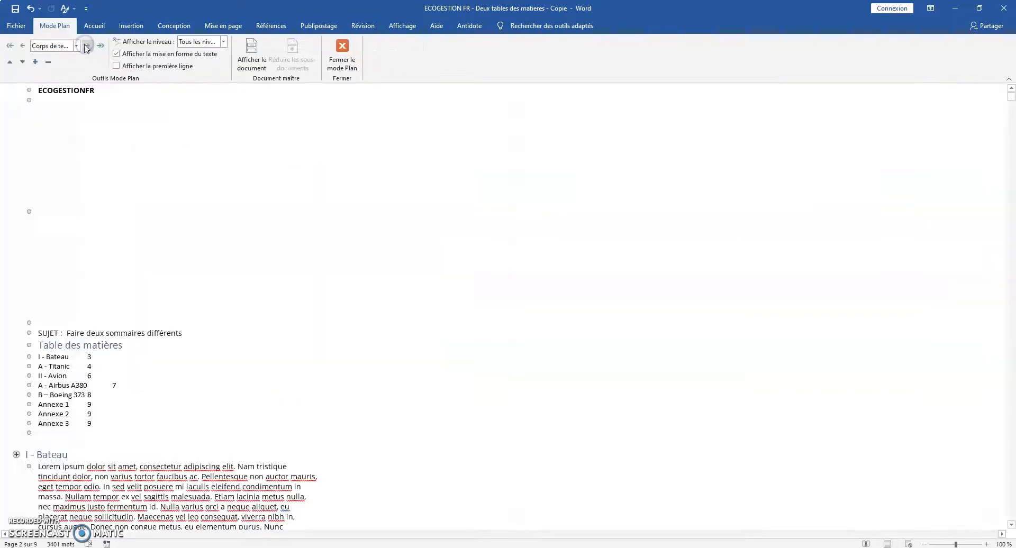
left_click(223, 42)
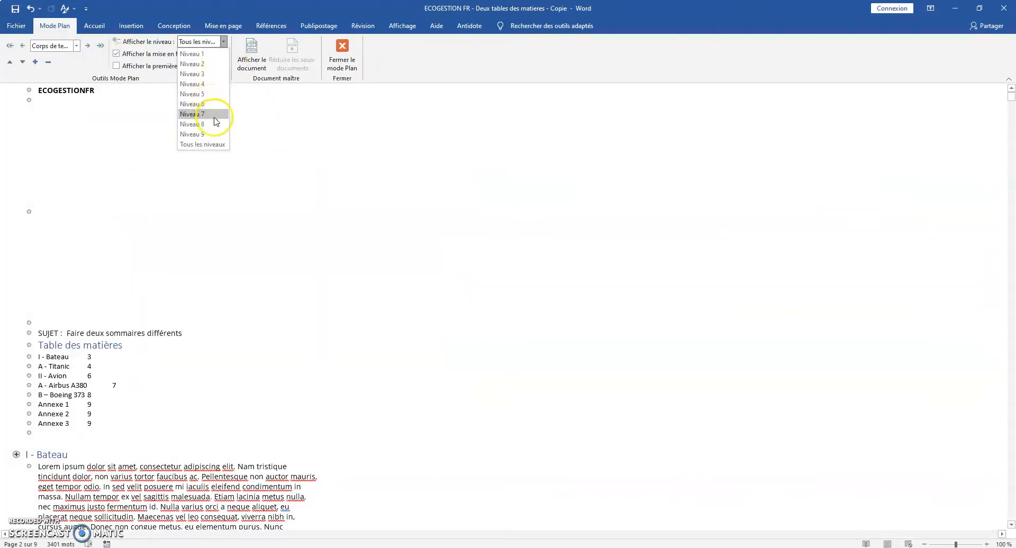
left_click(206, 93)
left_click(156, 189)
left_click_drag(161, 182, 16, 90)
left_click(155, 215)
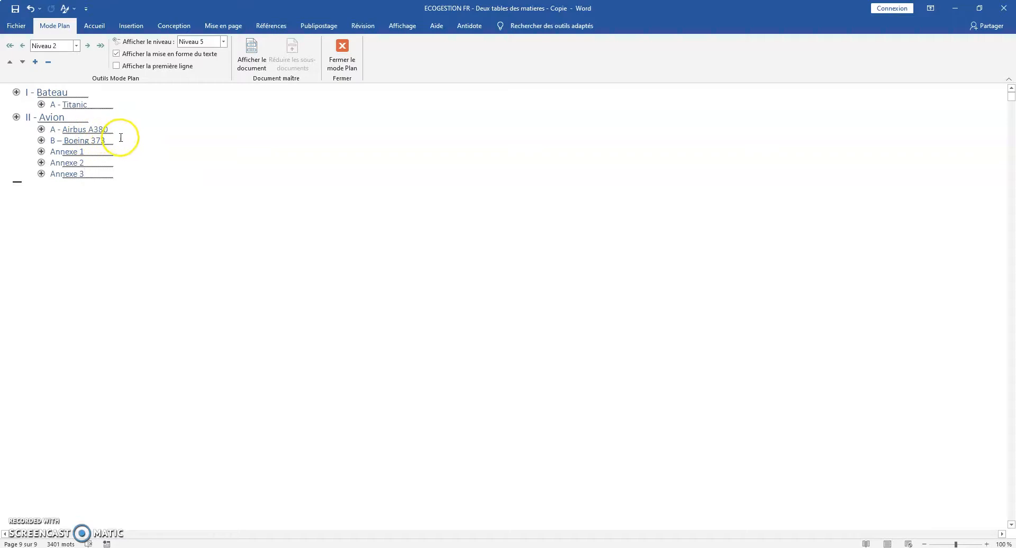
left_click_drag(95, 137, 22, 91)
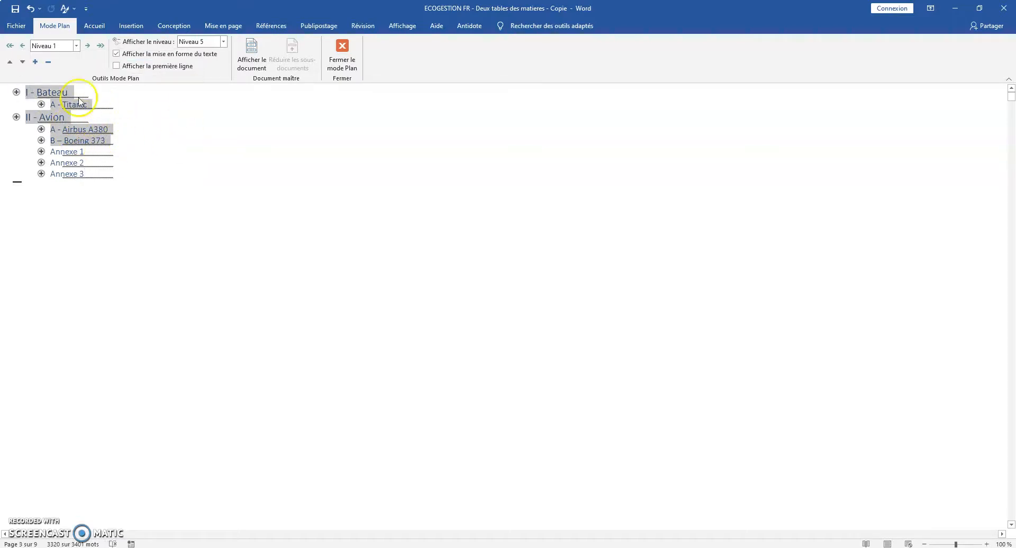
left_click(96, 181)
left_click_drag(96, 182, 21, 154)
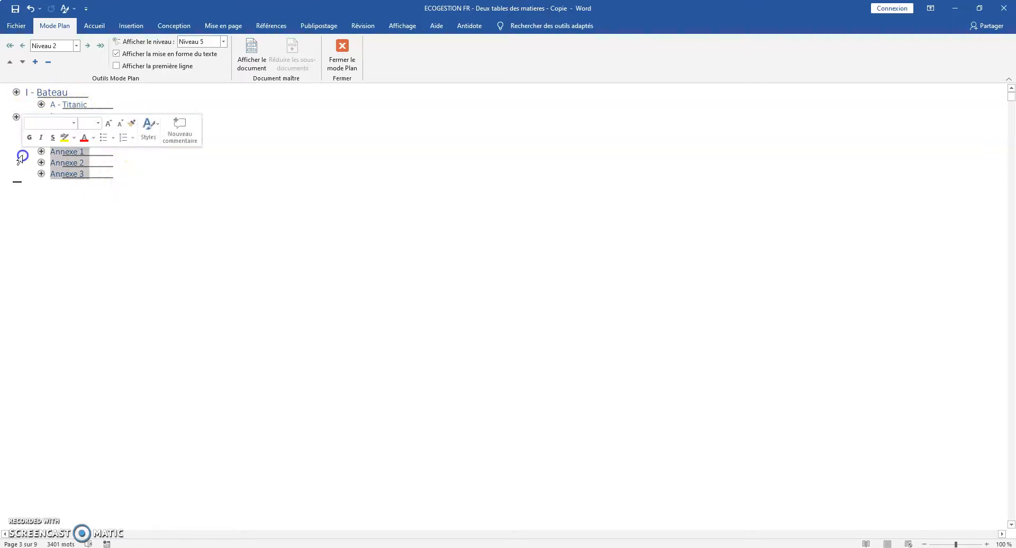
left_click(103, 177)
Select the headings from "I - Bateau" through "B – Boeing 373" and add a bookmark named REDAC to them
left_click(113, 142)
left_click_drag(113, 142, 16, 96)
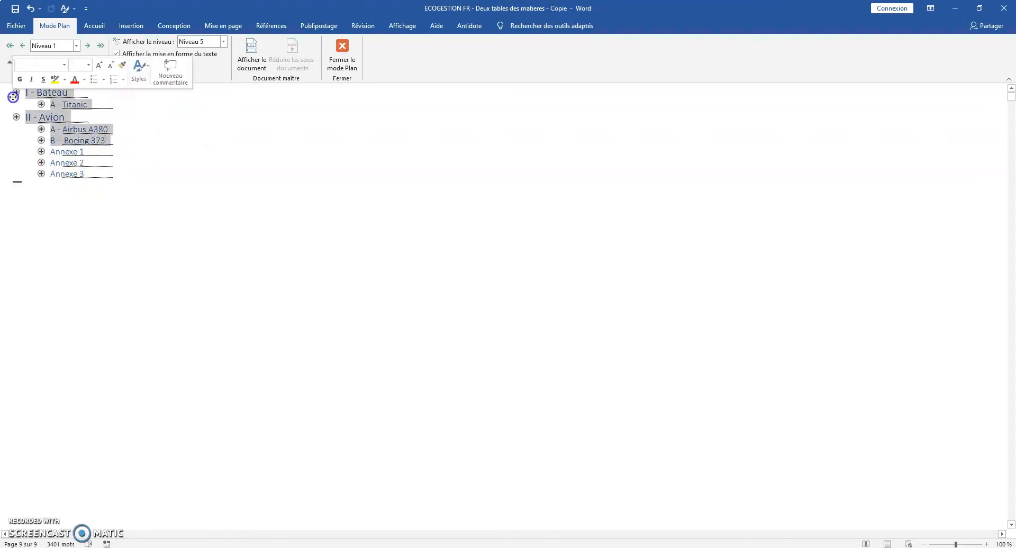
left_click(128, 26)
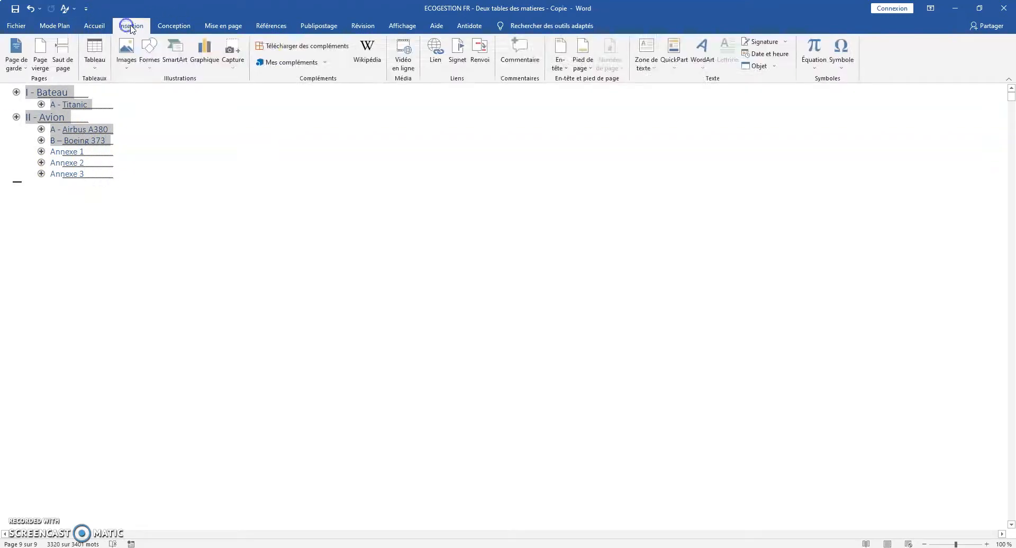
left_click(457, 62)
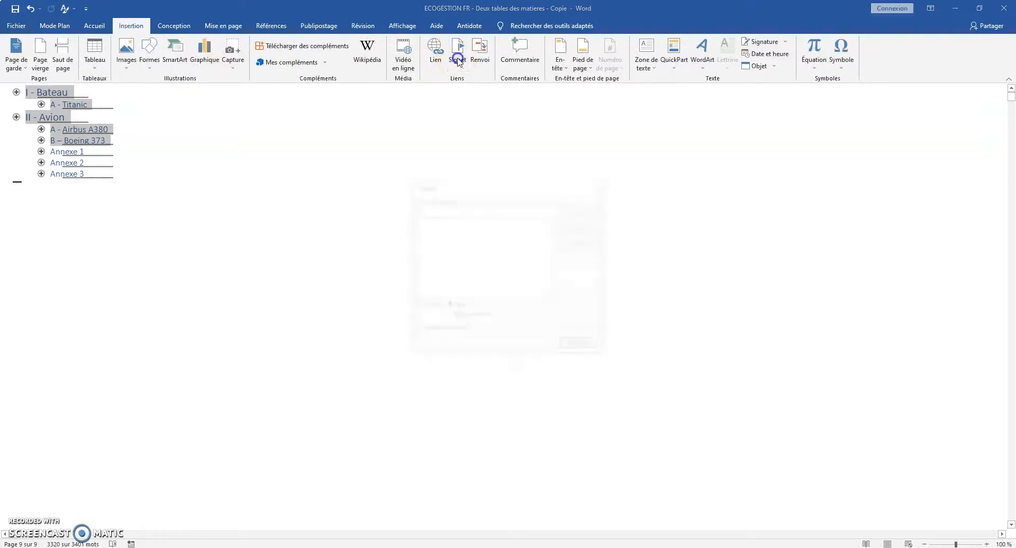
left_click(433, 211)
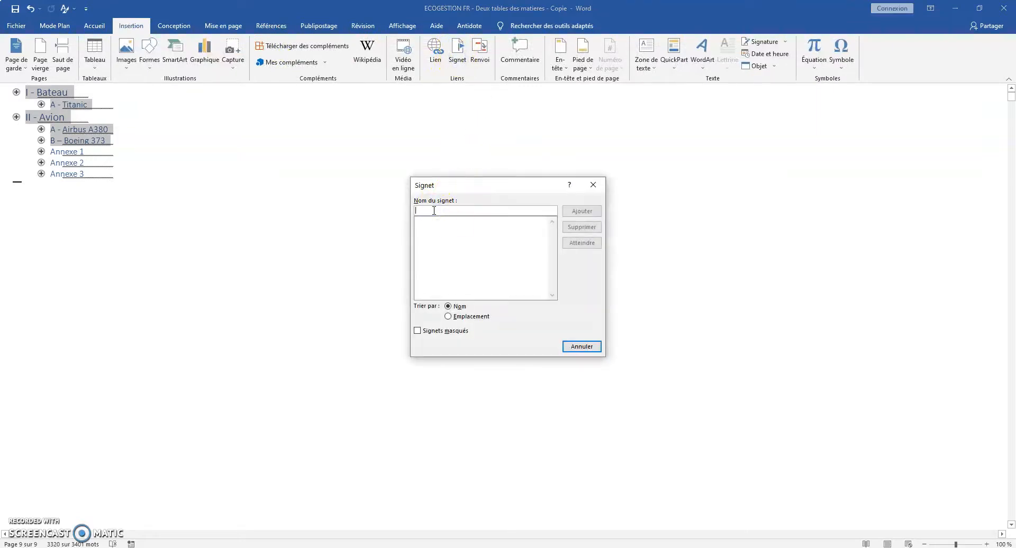
type("REDAC")
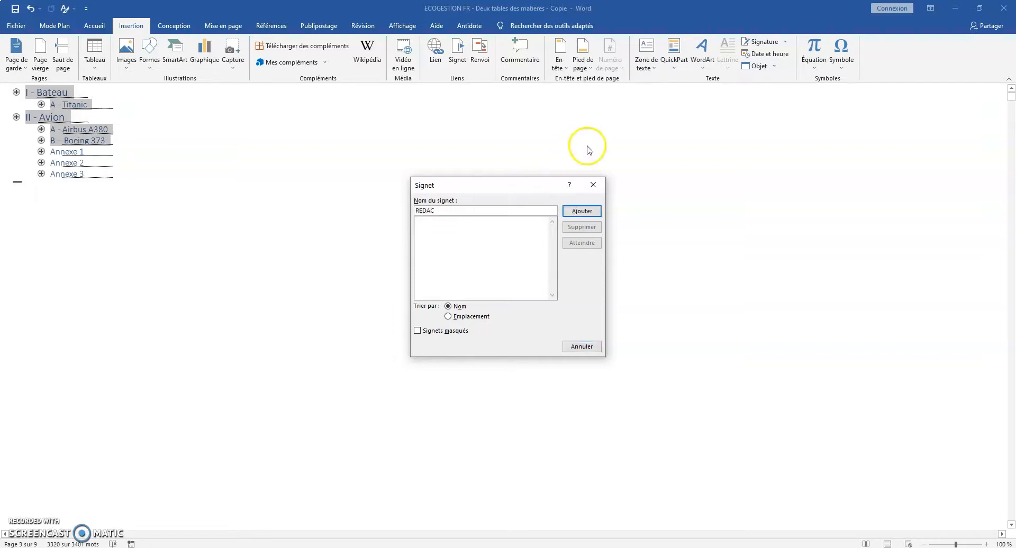
left_click(582, 211)
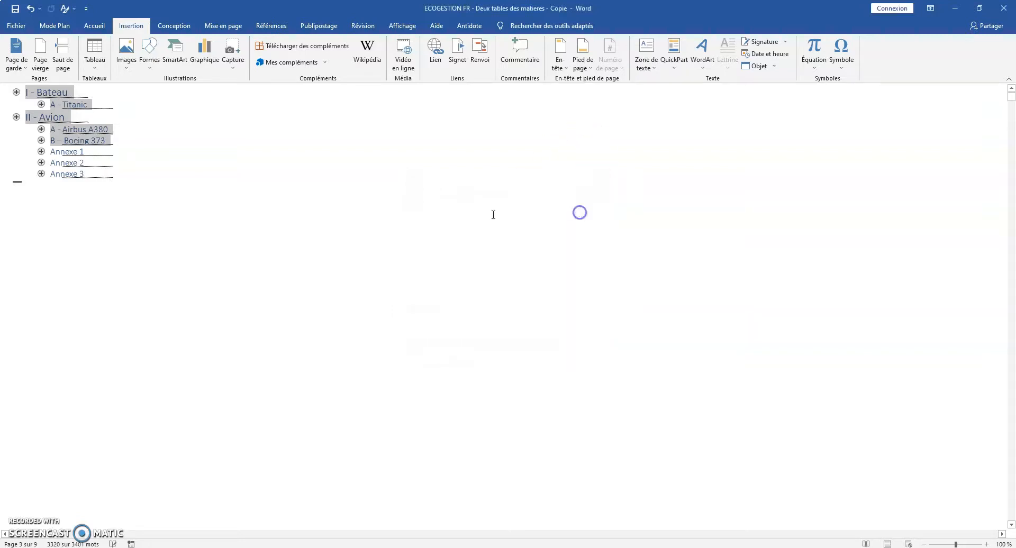
Select the headings Annexe 1 to Annexe 3 and bookmark them as ANNEXE
left_click(134, 185)
left_click_drag(78, 173, 40, 153)
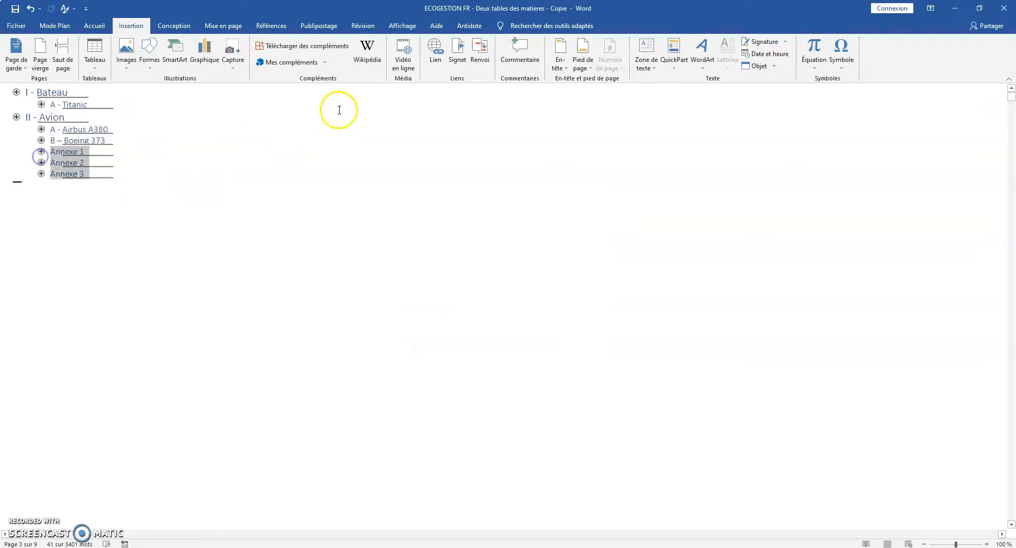
left_click(456, 54)
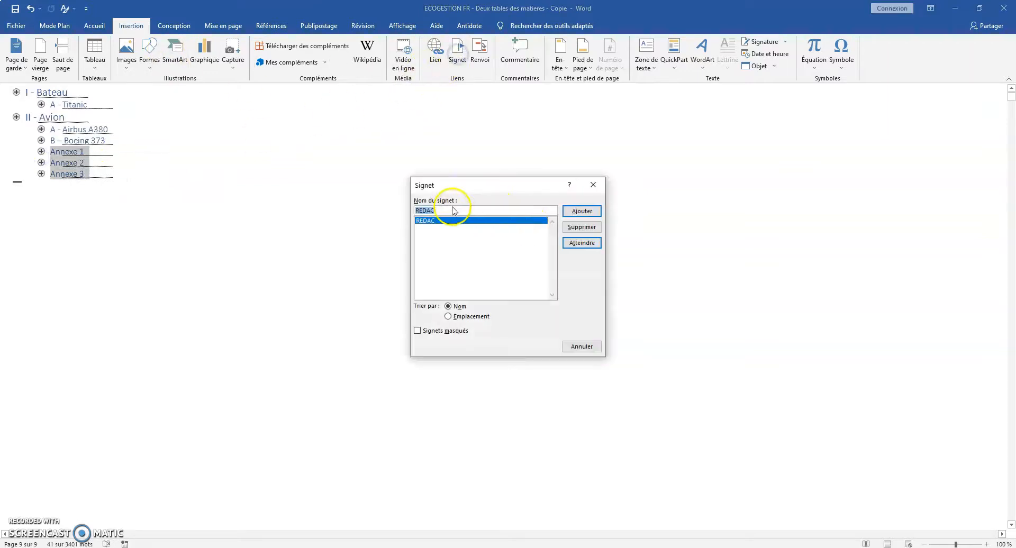
type("ANNEXE")
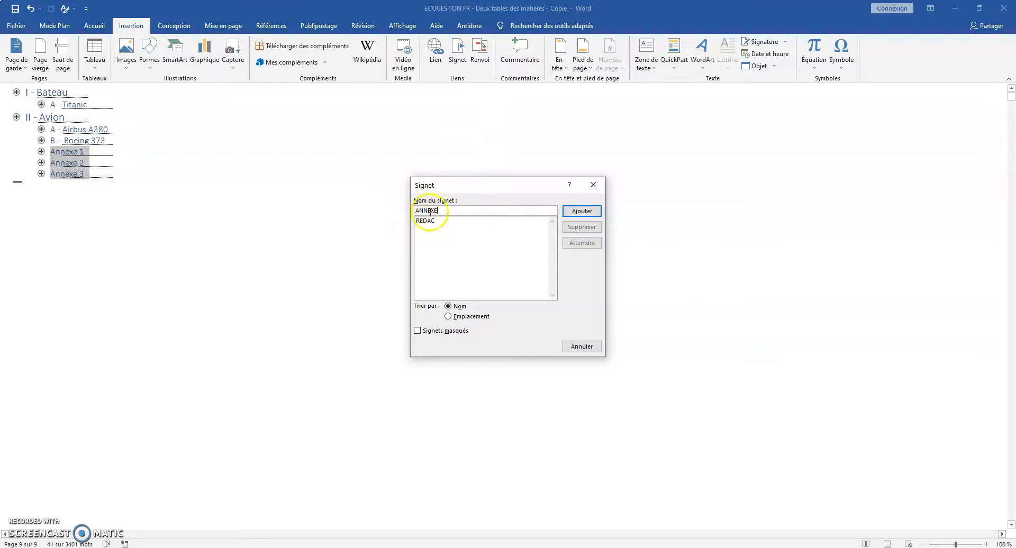
left_click(582, 212)
left_click(196, 210)
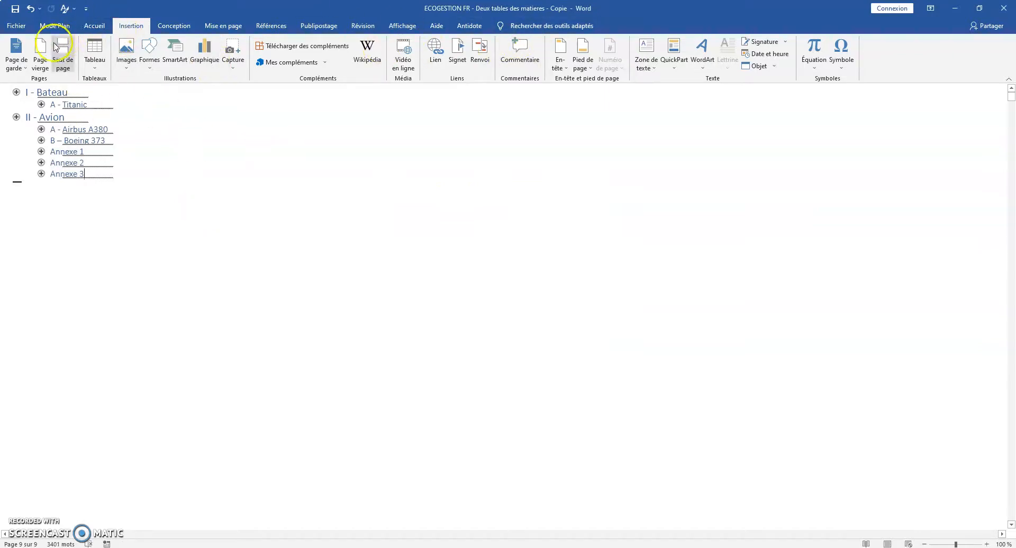
Close the outline view and return to the table of contents page
left_click(59, 26)
left_click(342, 57)
left_click_drag(1013, 461, 1012, 95)
Copy the whole table of contents and paste a duplicate below the original on the same page
left_click(712, 202)
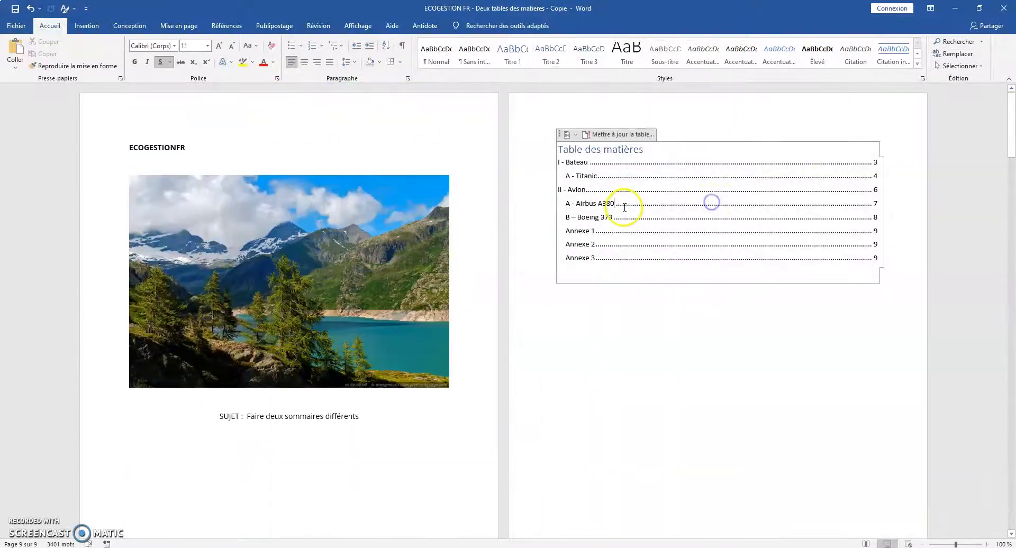
left_click_drag(880, 263, 556, 150)
key("ctrl+c")
left_click(570, 315)
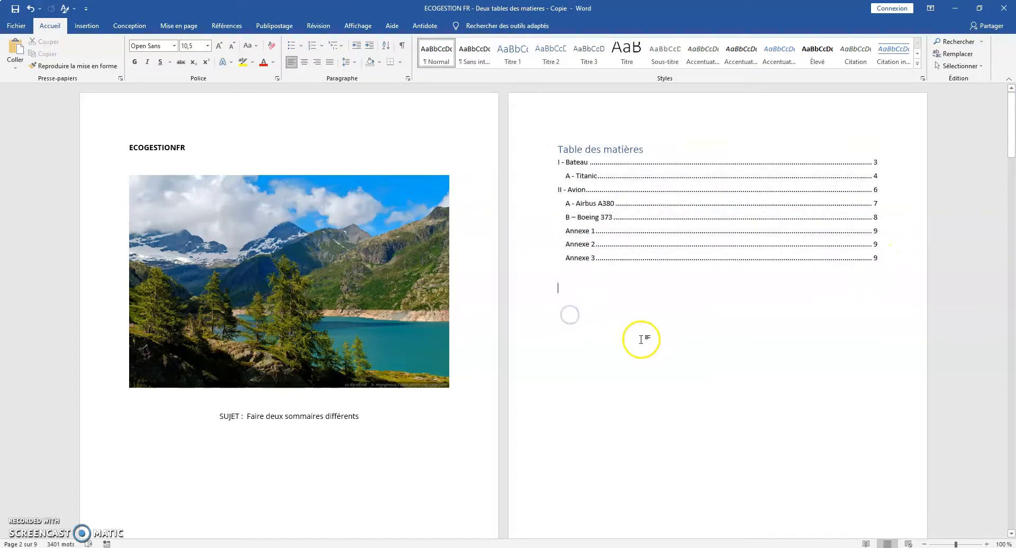
key("ctrl+v")
left_click(595, 294)
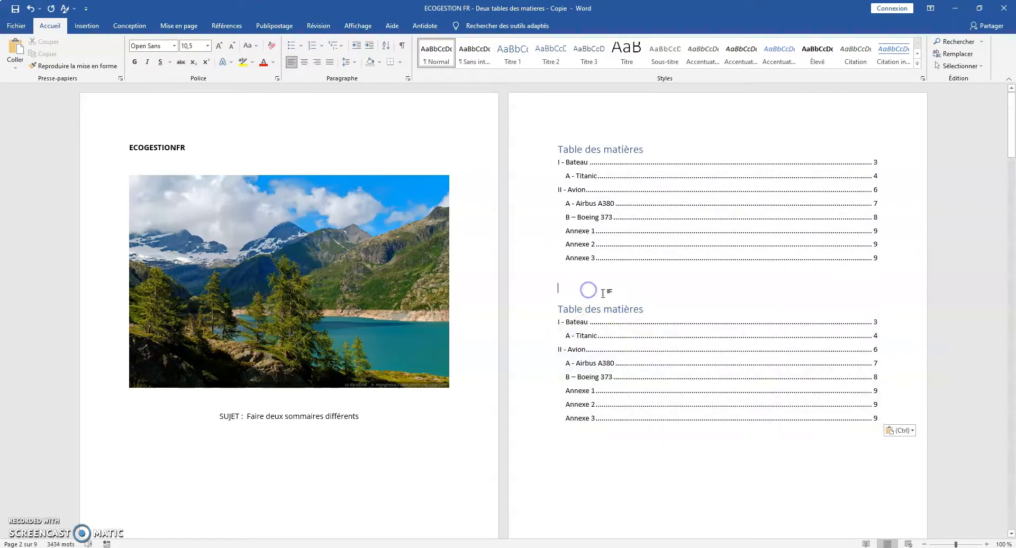
left_click(236, 27)
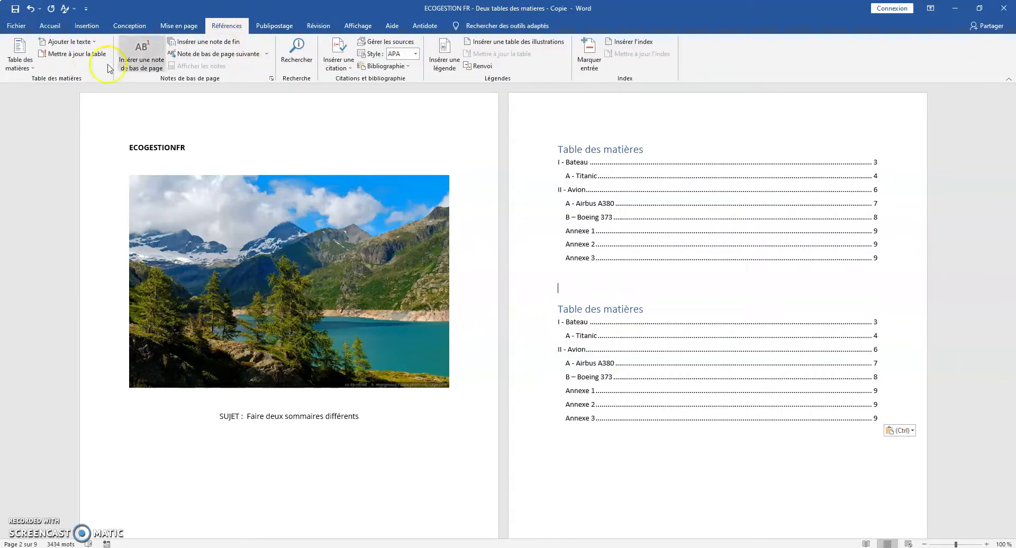
left_click(24, 64)
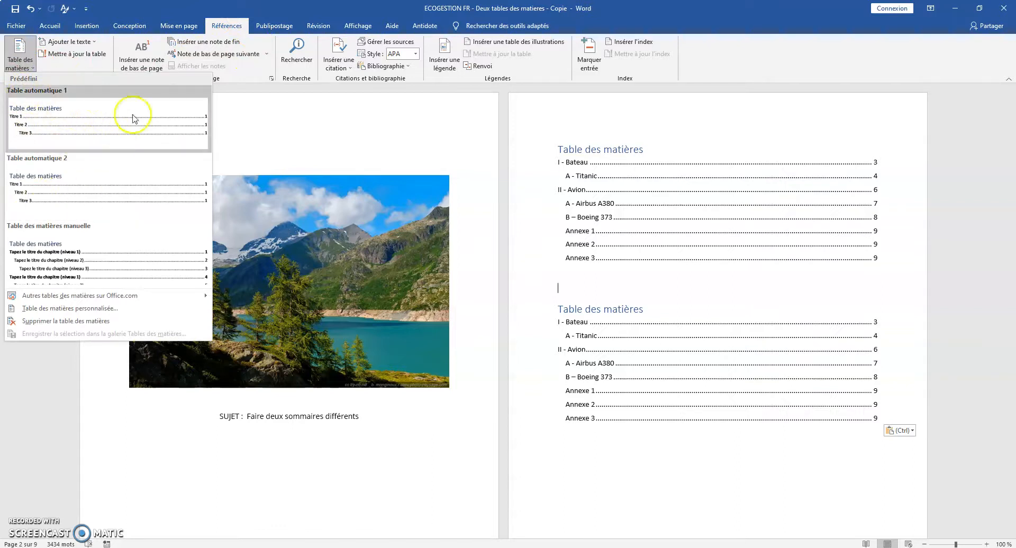
left_click(603, 173)
left_click(613, 309)
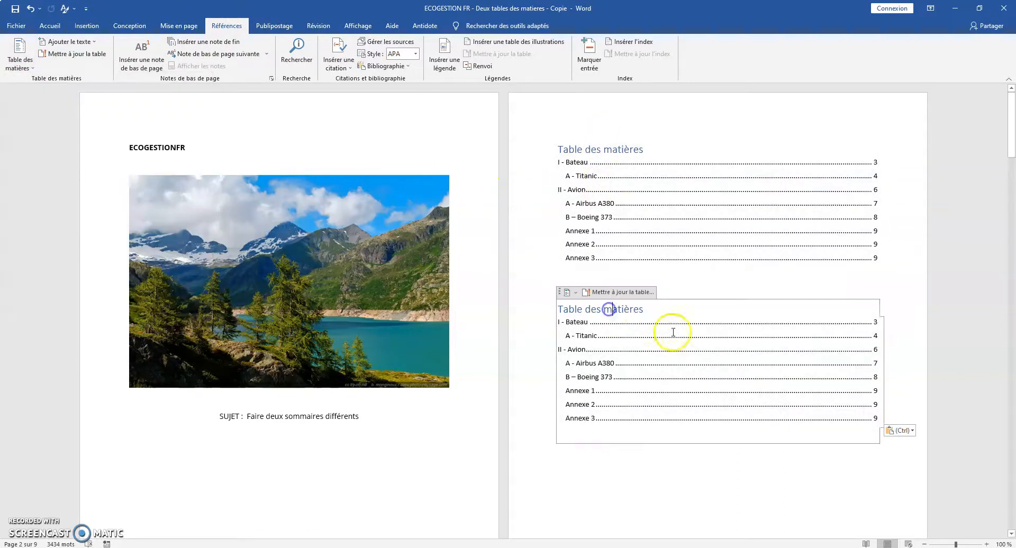
Select the first table of contents and toggle it to show its field code
left_click(877, 259)
left_click_drag(877, 259, 552, 148)
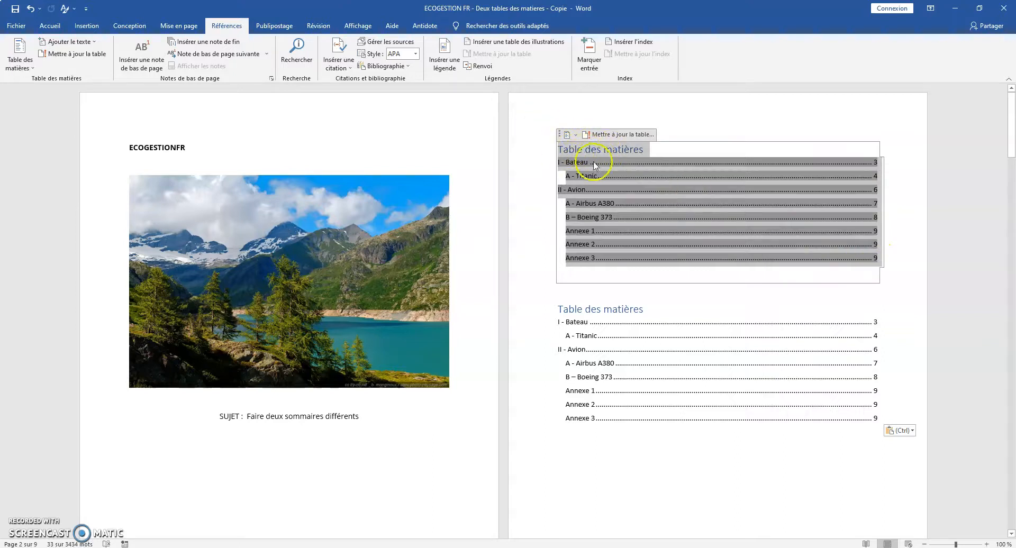
right_click(623, 185)
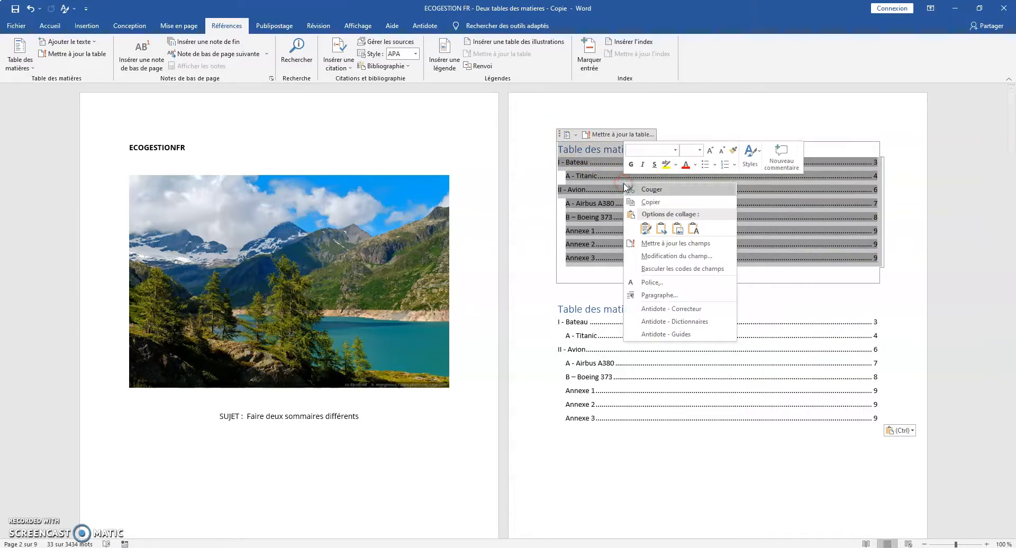
left_click(670, 270)
left_click(708, 295)
Toggle the second, duplicated table of contents to show its field code
left_click_drag(880, 312, 563, 200)
right_click(619, 245)
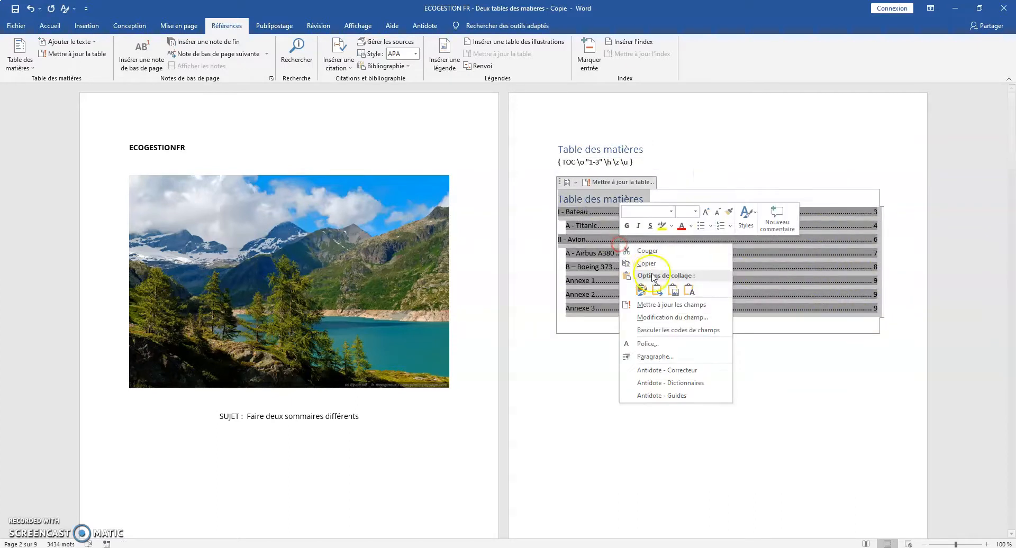
left_click(682, 329)
left_click(616, 230)
Append \b REDAC to the first table's field code and \b ANNEXE to the second table's field code
left_click(628, 160)
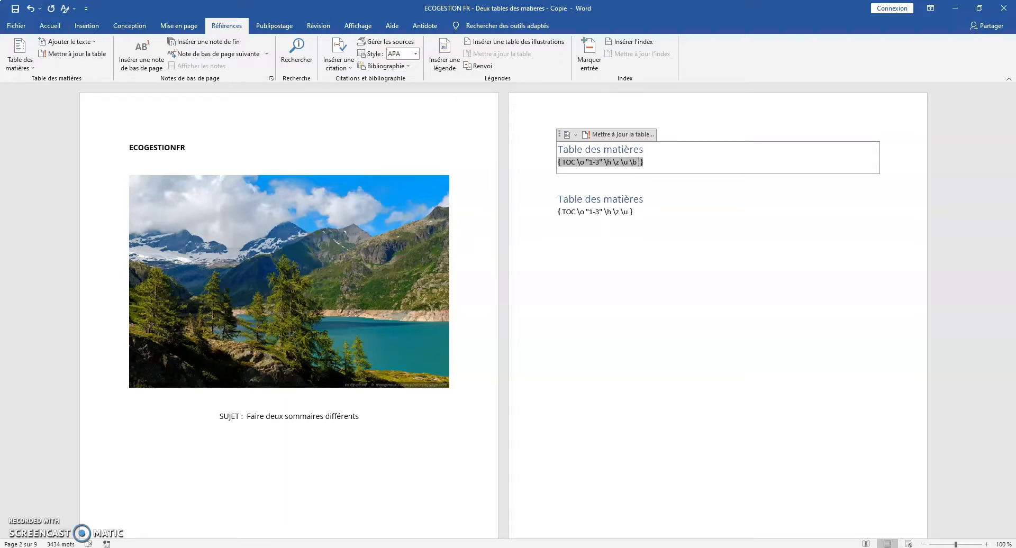
left_click(634, 162)
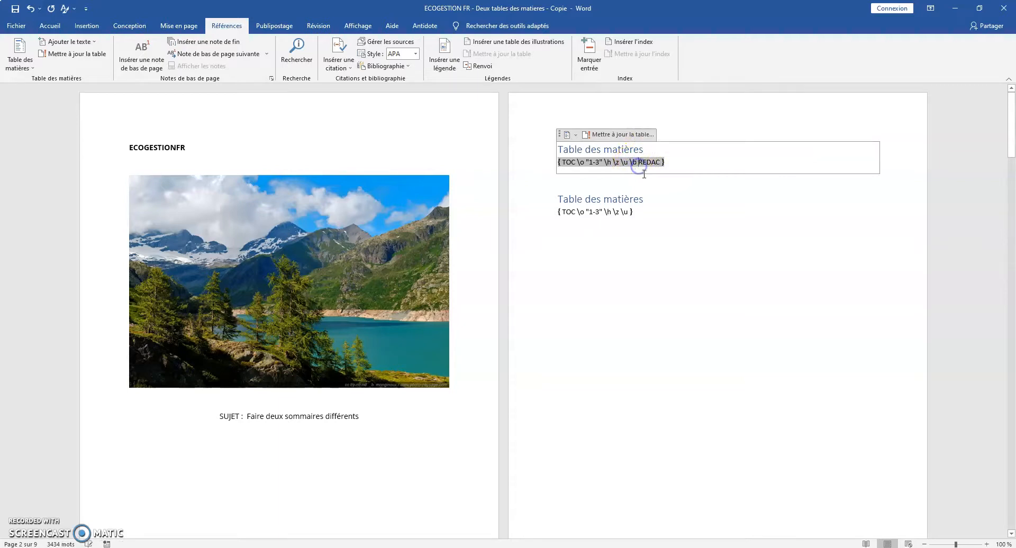
left_click(628, 212)
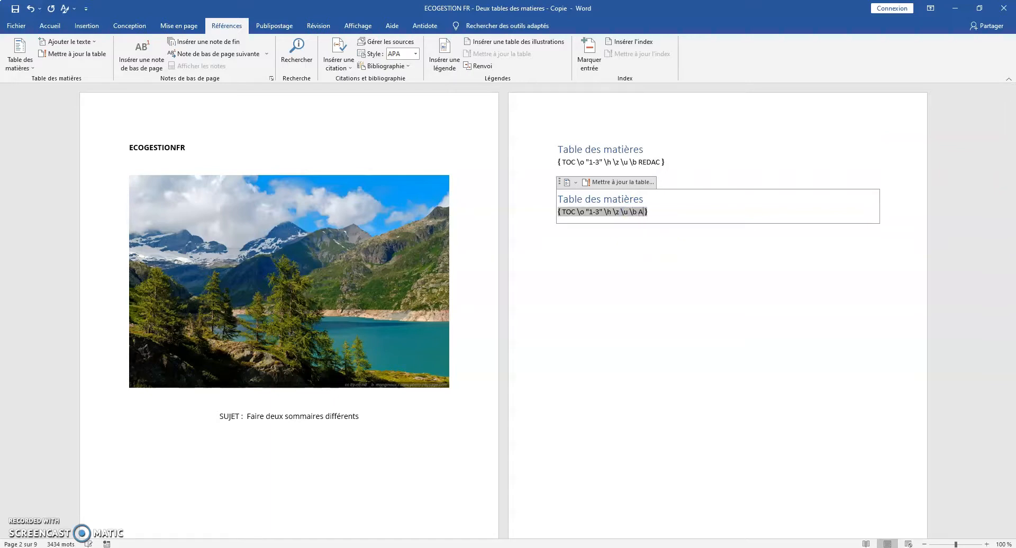
left_click(688, 212)
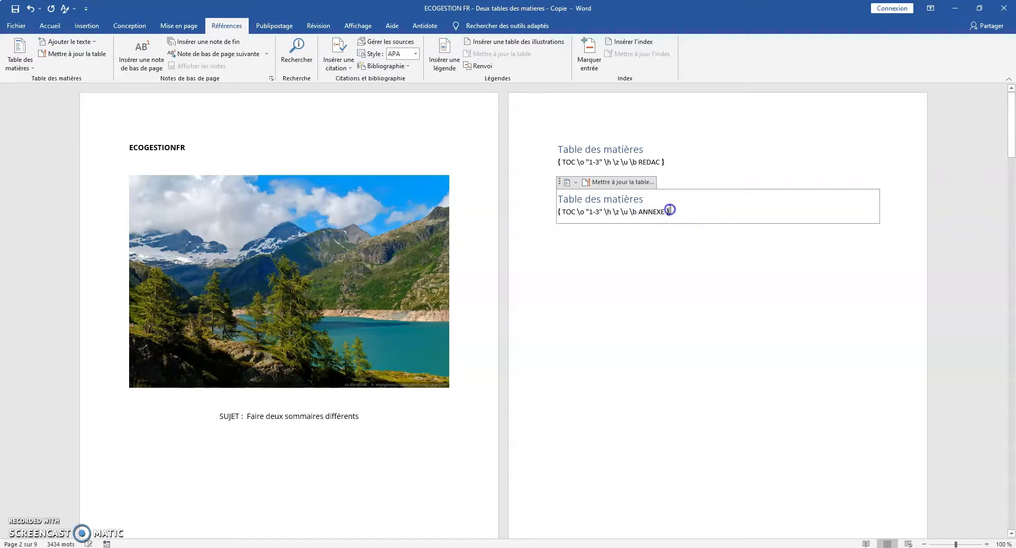
Toggle the field codes of the second and first tables of contents back to their listed entries
left_click_drag(565, 197, 581, 214)
right_click(581, 214)
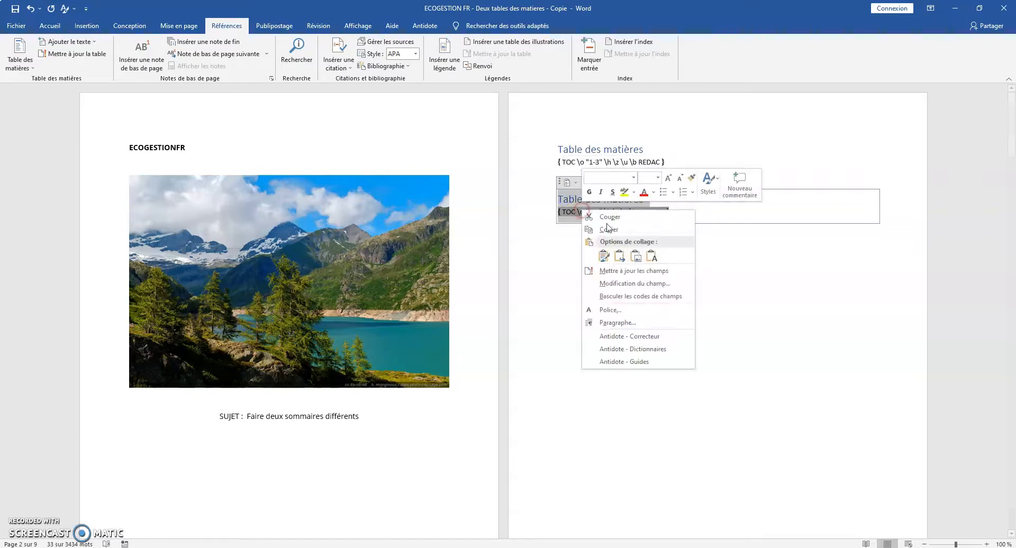
left_click(647, 303)
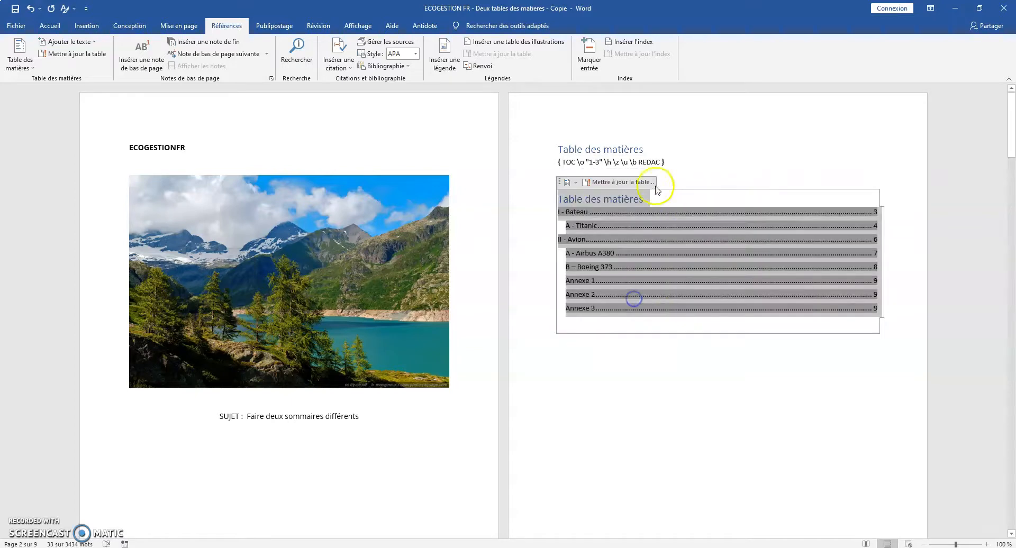
left_click(658, 158)
left_click(563, 150)
left_click_drag(562, 151, 586, 162)
right_click(586, 162)
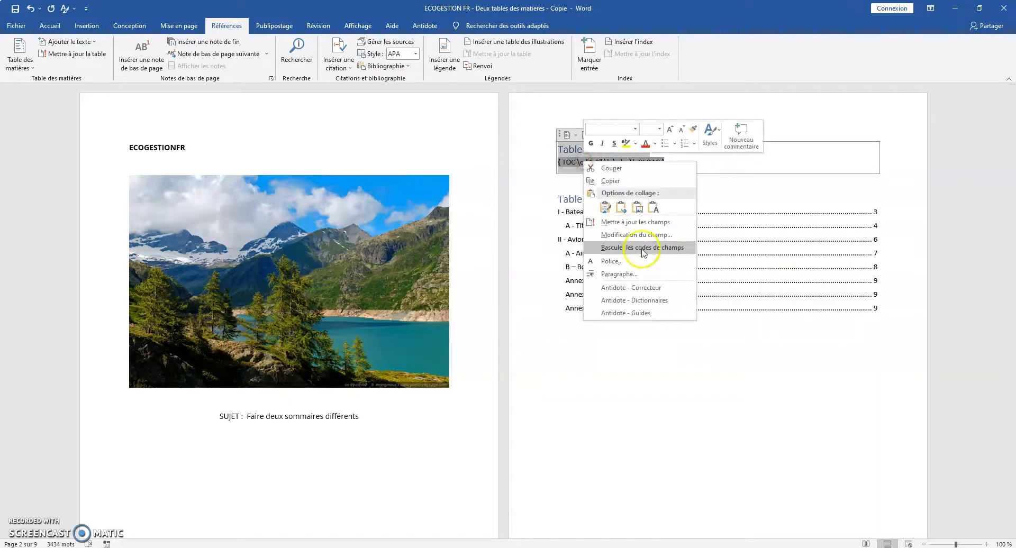
left_click(629, 244)
left_click(703, 289)
Update both tables of contents, choosing "Mettre à jour toute la table" to refresh all their entries
left_click(665, 206)
left_click(623, 134)
left_click(442, 279)
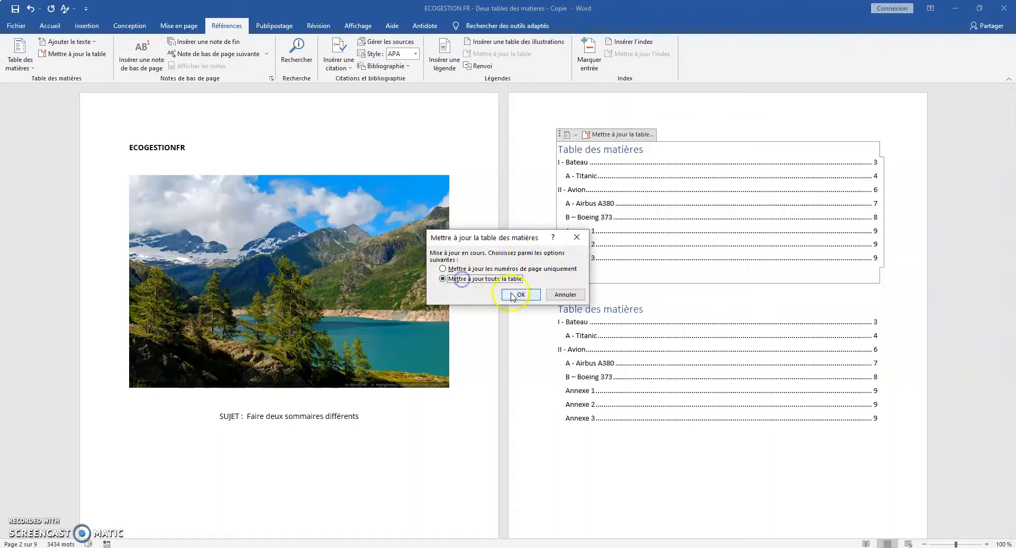
left_click(521, 295)
left_click(641, 356)
left_click(623, 249)
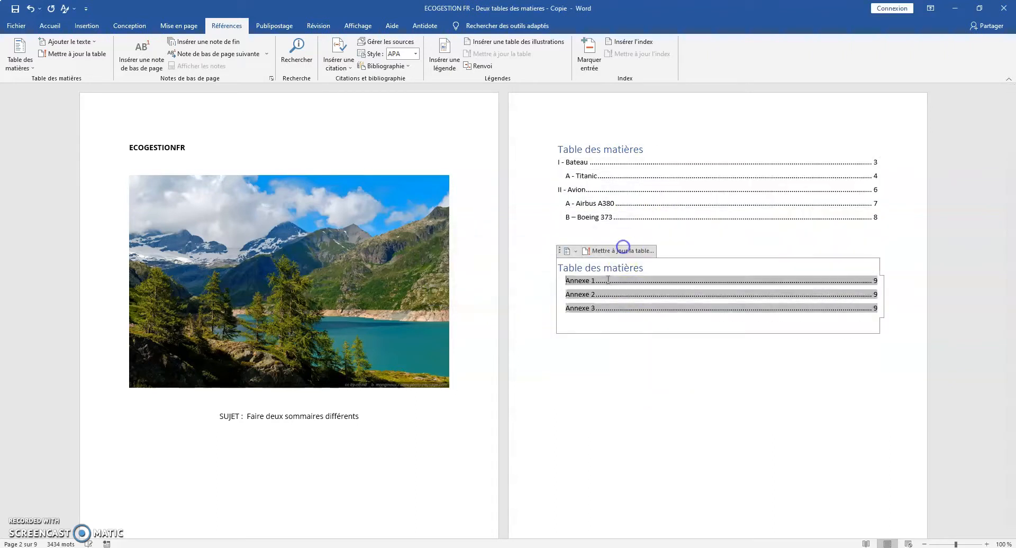
Compare the entries listed in the chapter table with those listed in the annex table
left_click(662, 342)
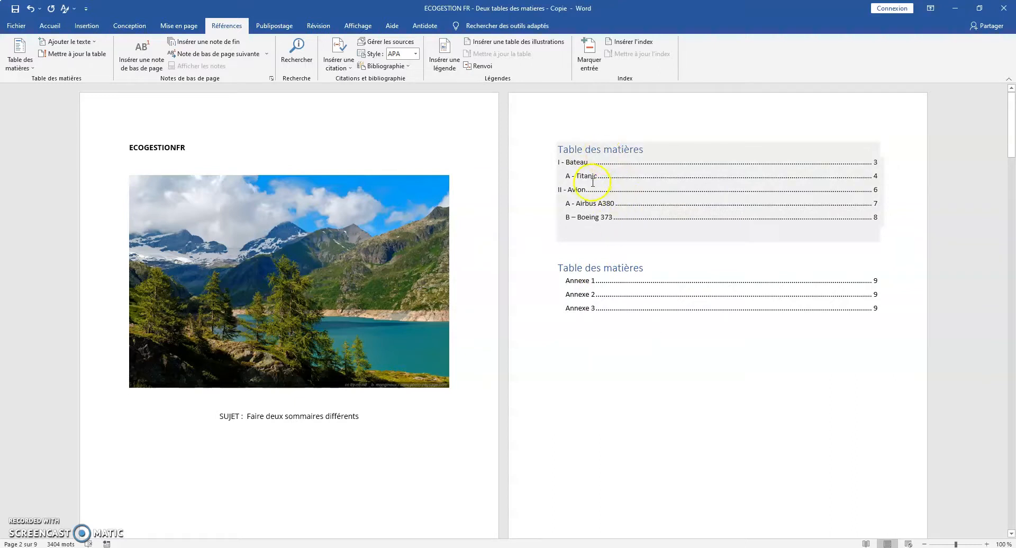
left_click(619, 202)
left_click(634, 216)
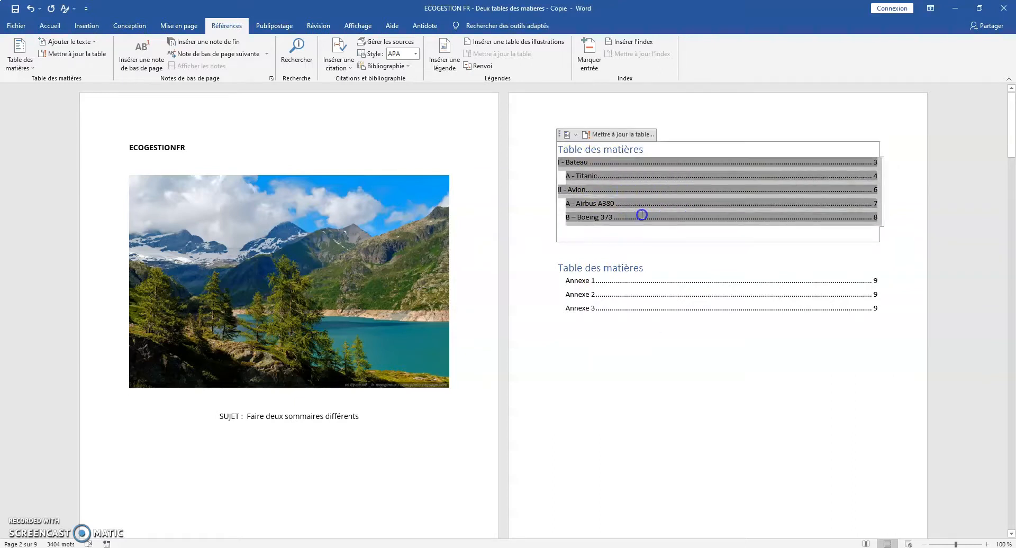
left_click(599, 164)
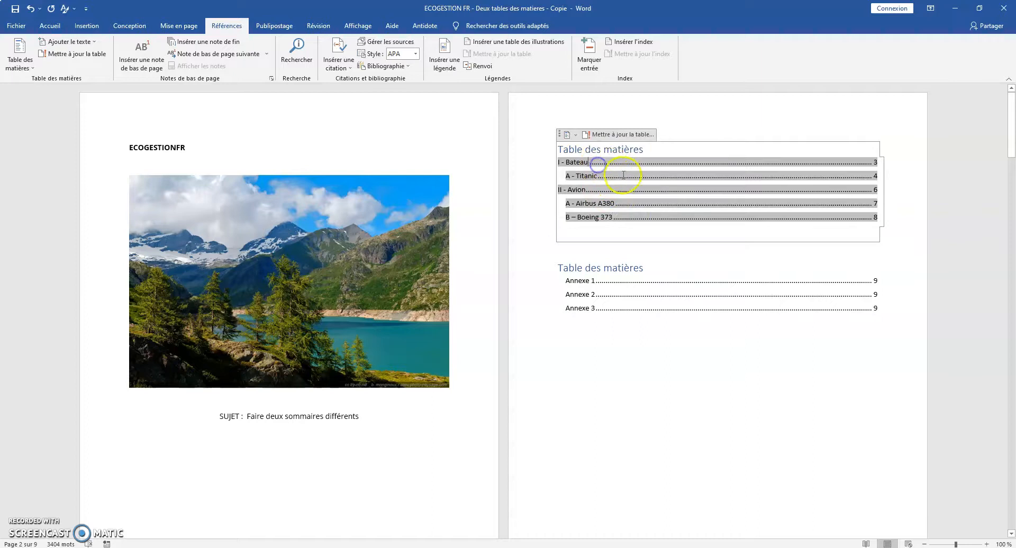
left_click(596, 286)
left_click(608, 287)
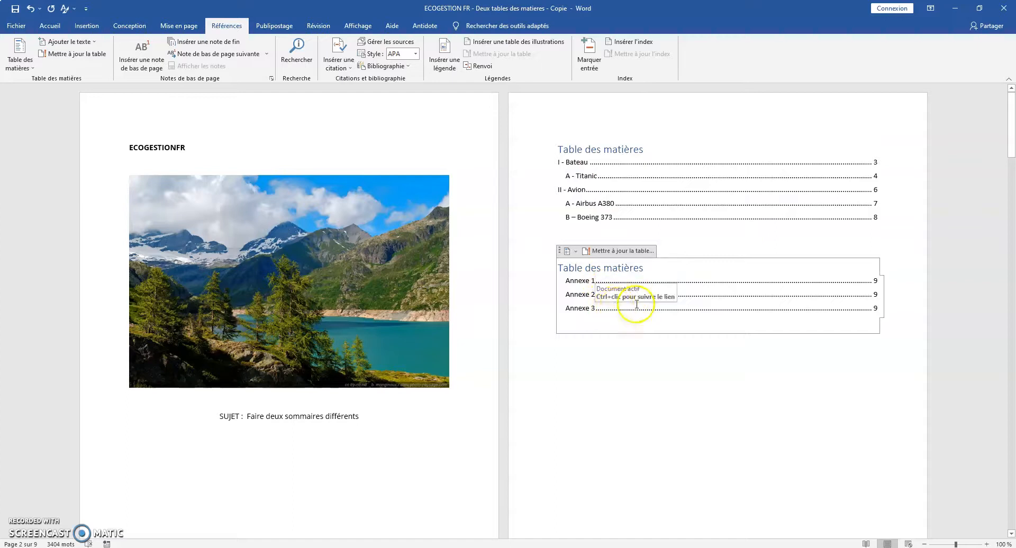
left_click(643, 281)
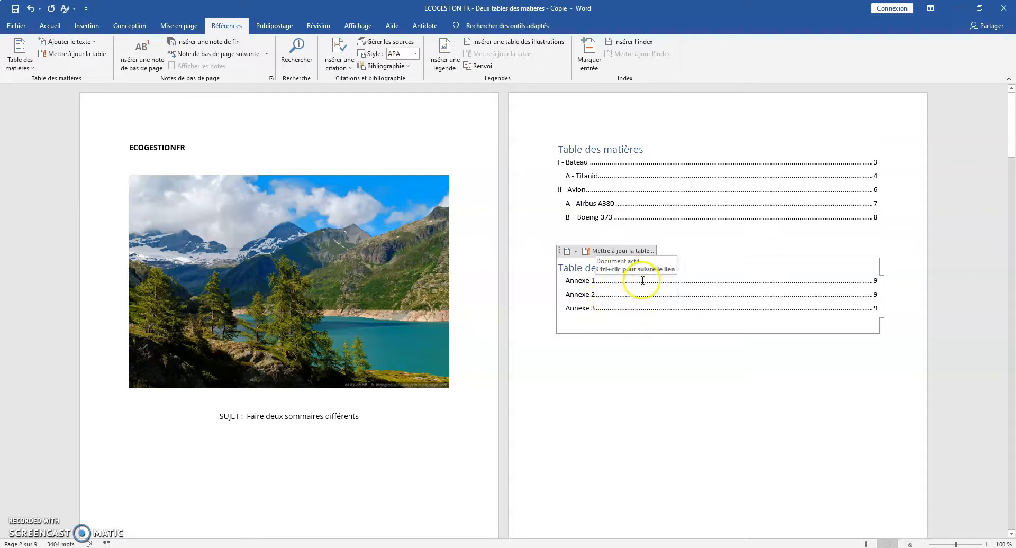
Retitle the annex table "Glossaire des annexes" and the chapter table "Sommaire"
left_click_drag(656, 316, 558, 271)
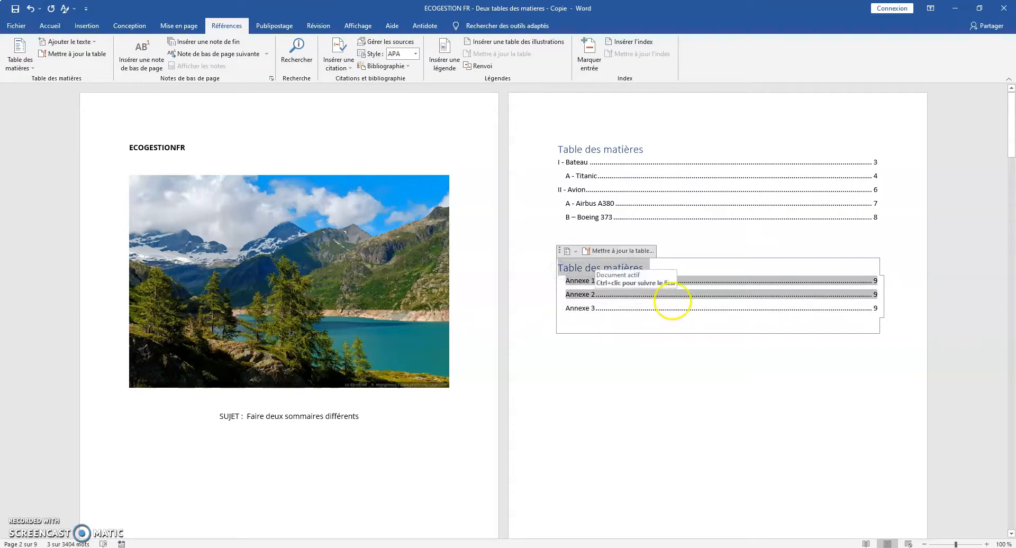
type("Glossaire des ann")
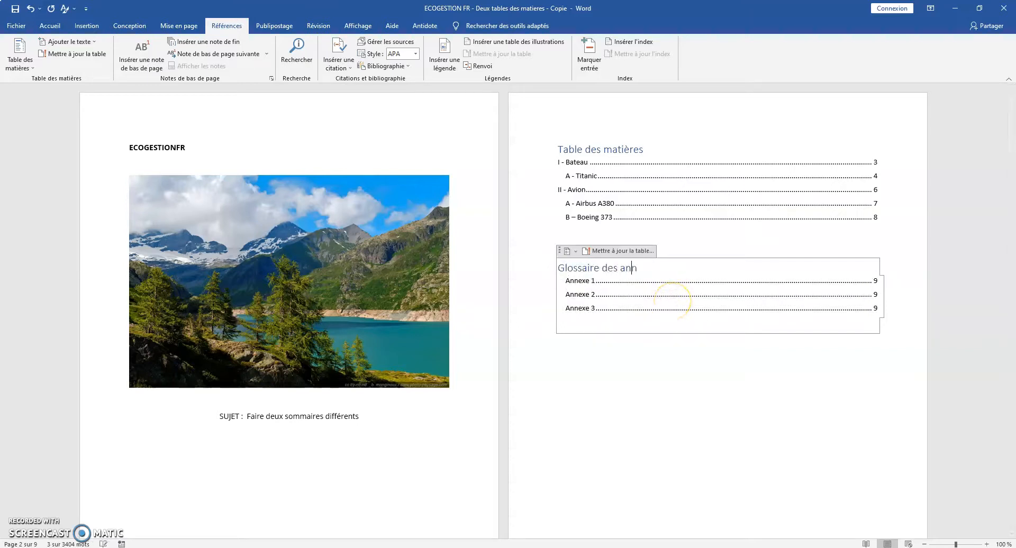
type("s")
left_click_drag(647, 149, 546, 144)
type("Sommaire")
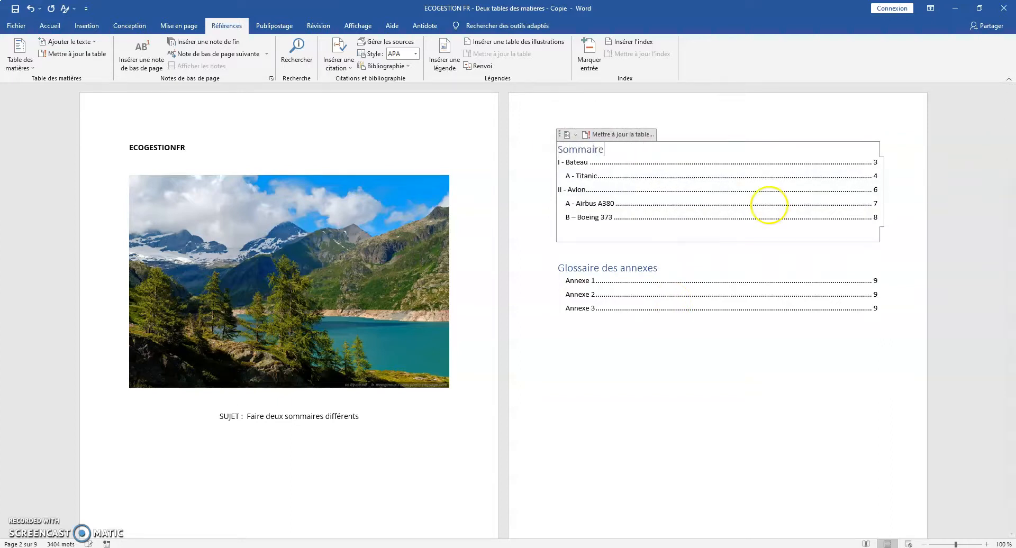
left_click(803, 406)
Copy the "Glossaire des annexes" table onto its own page just before Annexe 1, with page breaks before and after it
left_click(694, 311)
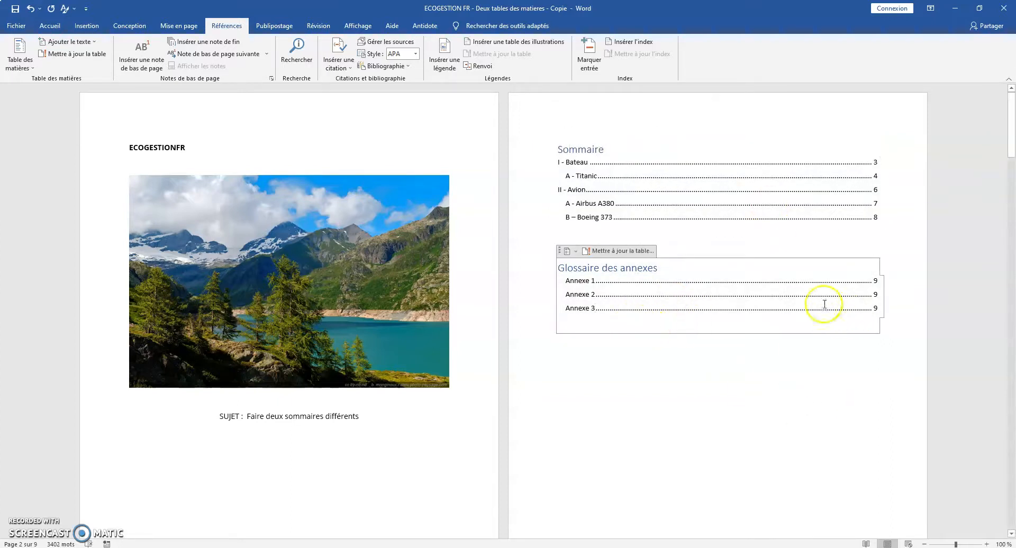
left_click_drag(558, 269, 828, 308)
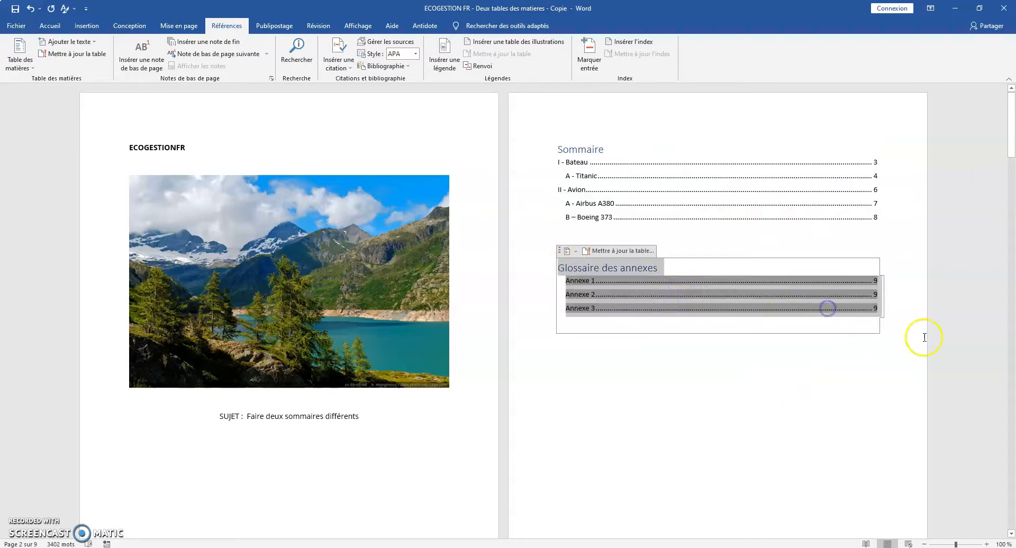
left_click_drag(1010, 141, 982, 468)
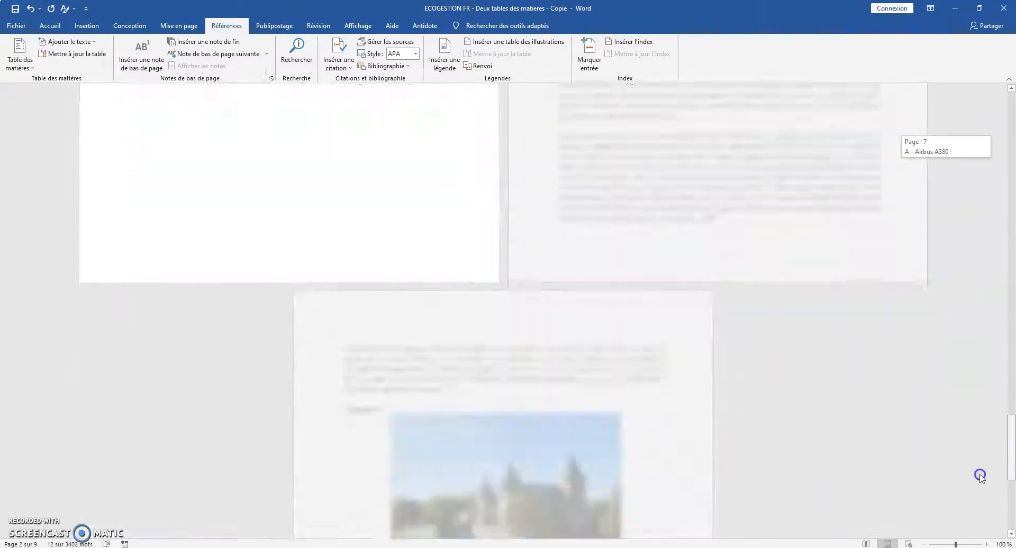
left_click(344, 295)
key("ctrl+Return")
left_click(561, 236)
key("ctrl+v")
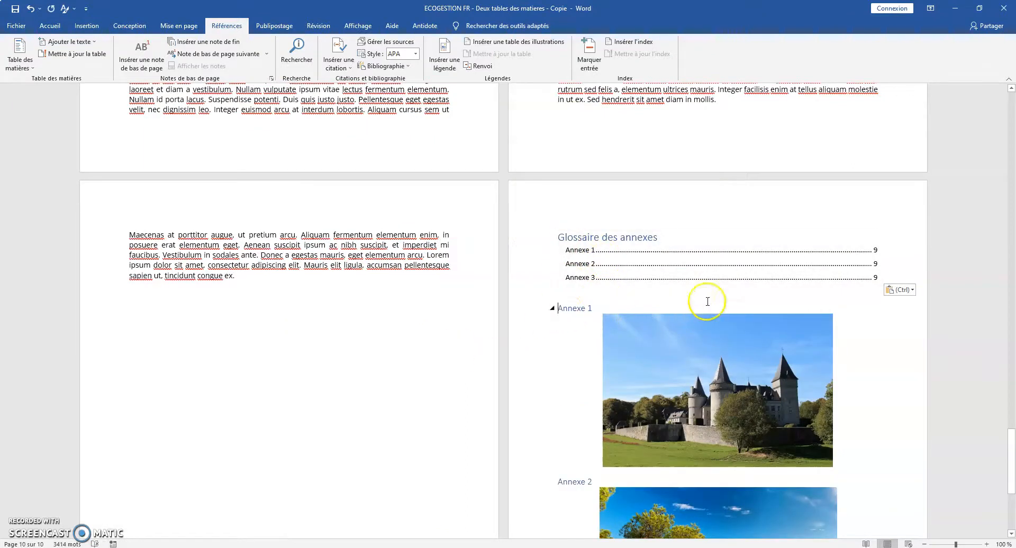
key("ctrl+Return")
left_click(605, 258)
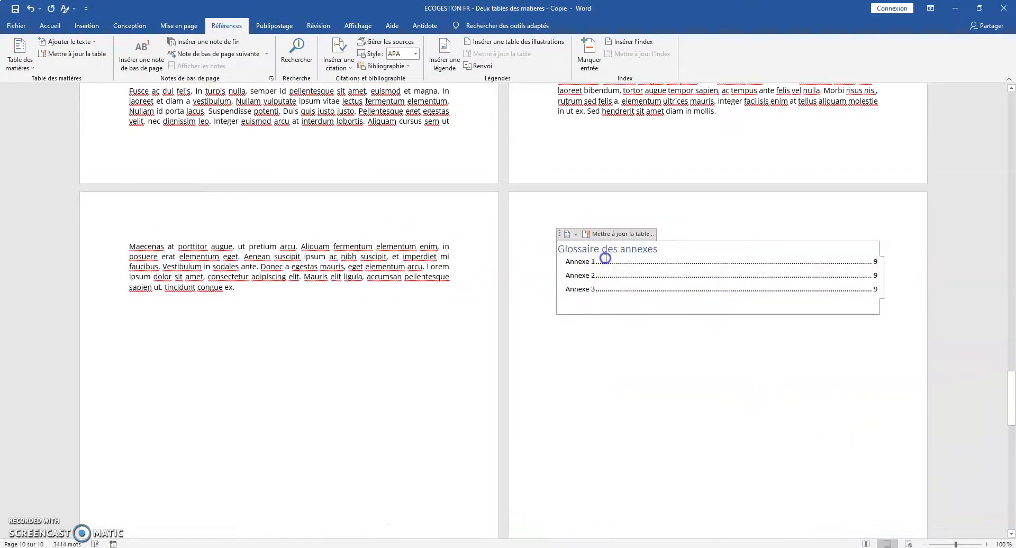
Delete the original "Glossaire des annexes" table below the Sommaire on page 2, along with the leftover blank lines
left_click_drag(1008, 418, 1005, 138)
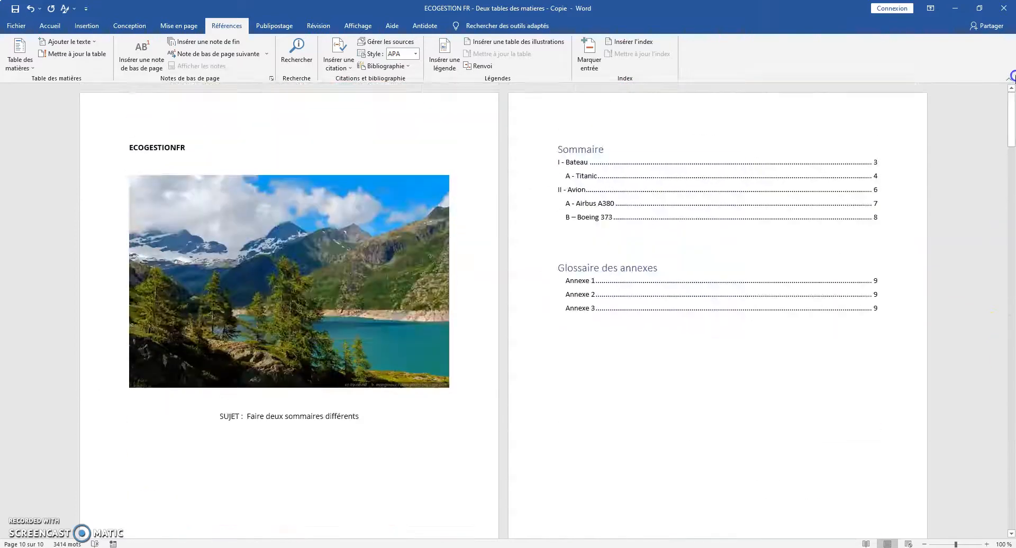
left_click_drag(878, 313, 534, 262)
key("Delete")
left_click(618, 297)
left_click(594, 285)
key("BackSpace")
key("BackSpace")
left_click(588, 335)
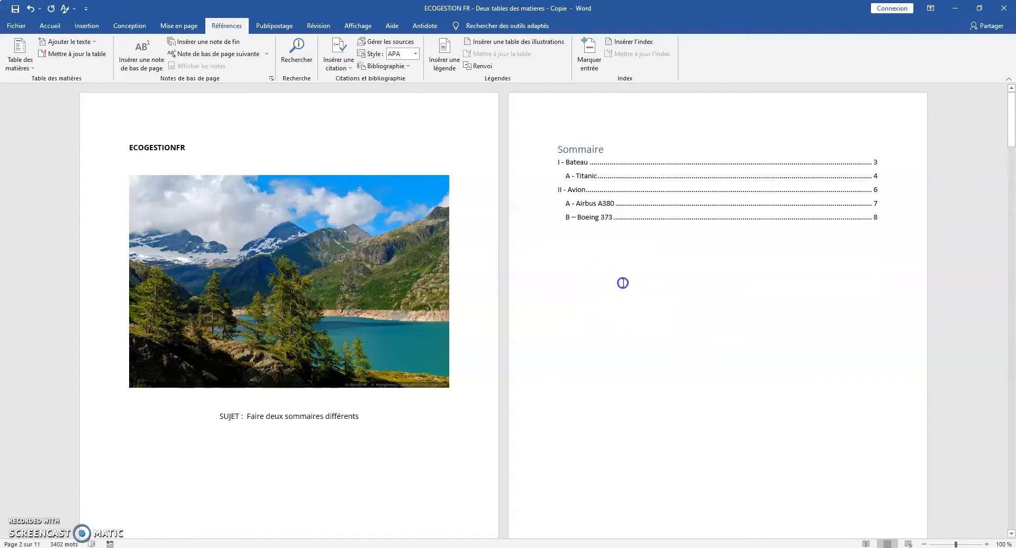
left_click(635, 238)
double_click(658, 295)
Apply the Titre 1 style to the "Glossaire des annexes" heading on the page before the annexes
left_click_drag(1011, 119, 985, 413)
left_click(635, 268)
left_click(59, 26)
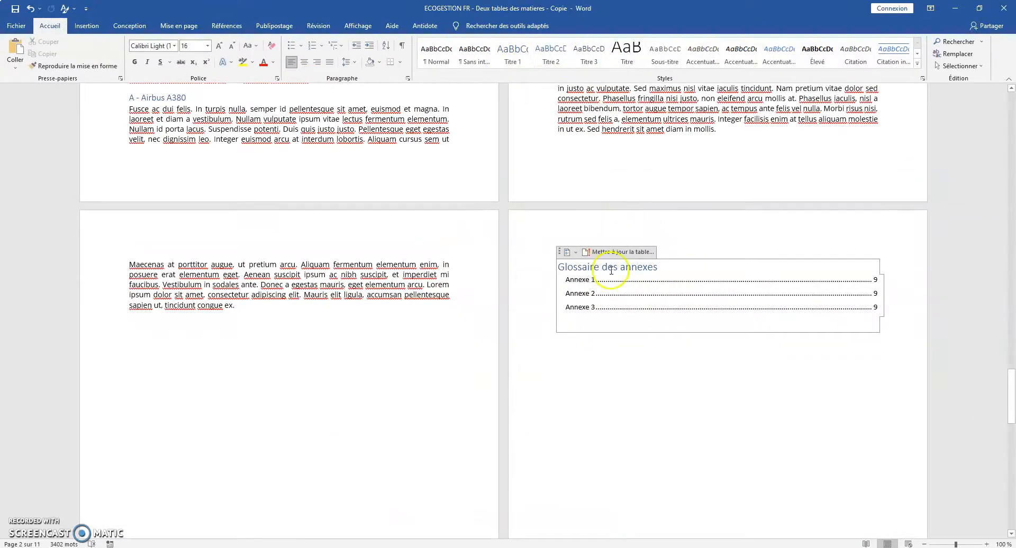
triple_click(638, 268)
left_click(513, 53)
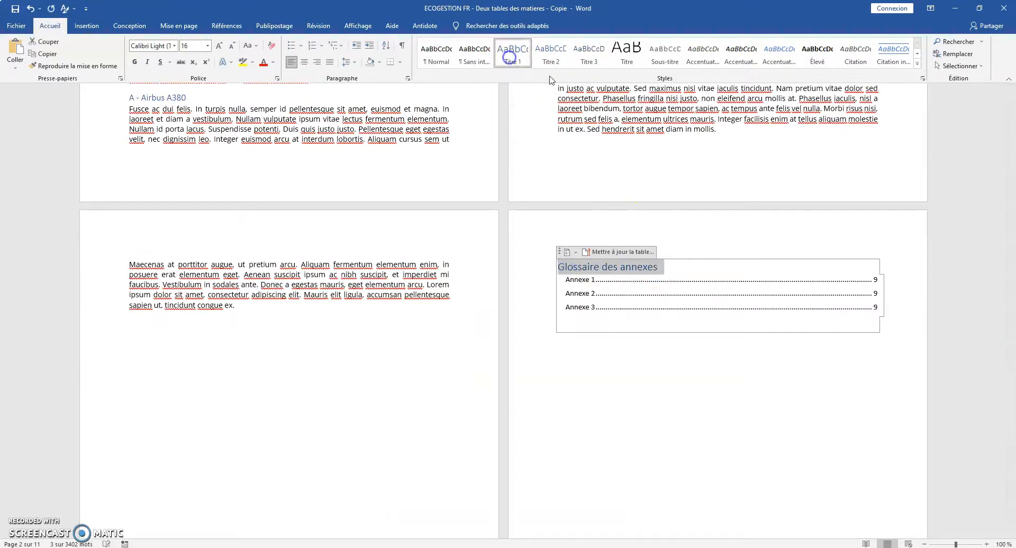
Update the Sommaire on page 2 with the option "Mettre à jour toute la table"
left_click_drag(1010, 402, 1010, 102)
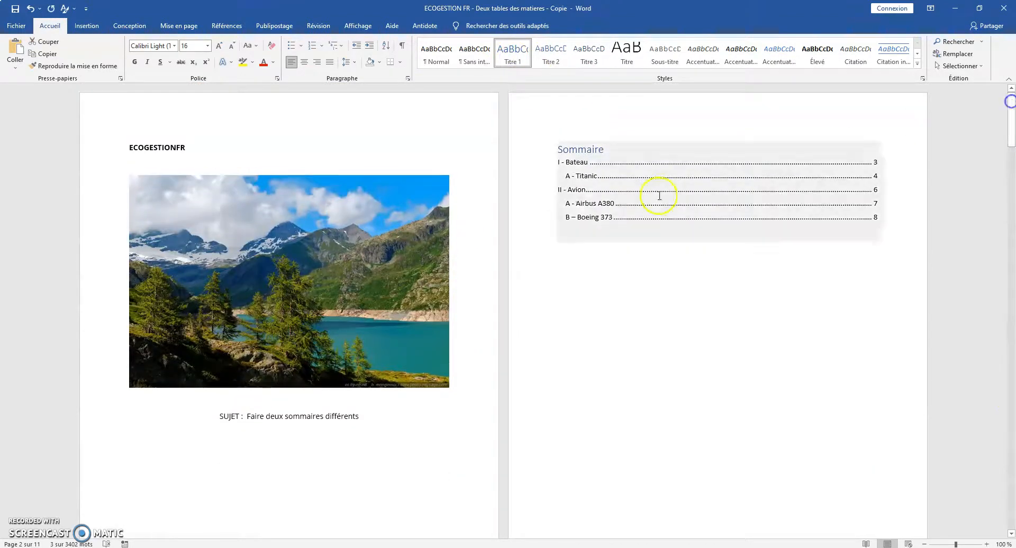
left_click(573, 206)
left_click(611, 135)
left_click(447, 281)
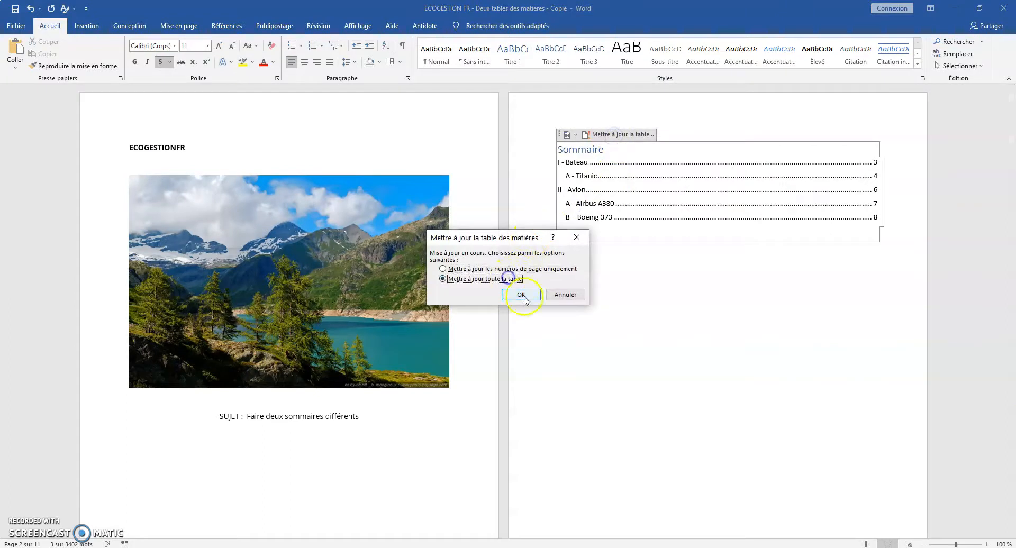
left_click(523, 296)
left_click(651, 334)
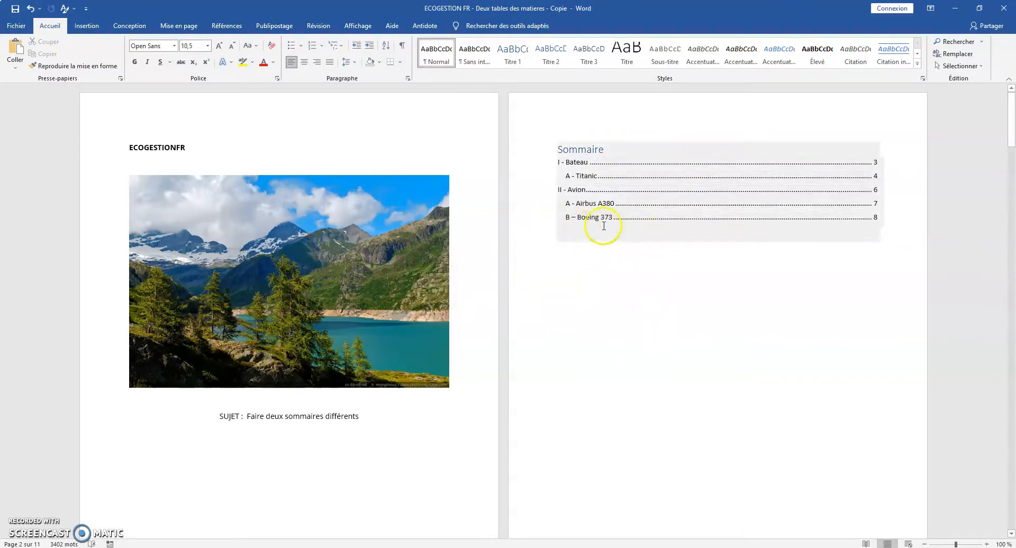
Repeat the full update of the Sommaire twice, choosing "Mettre à jour toute la table" each time
left_click(578, 234)
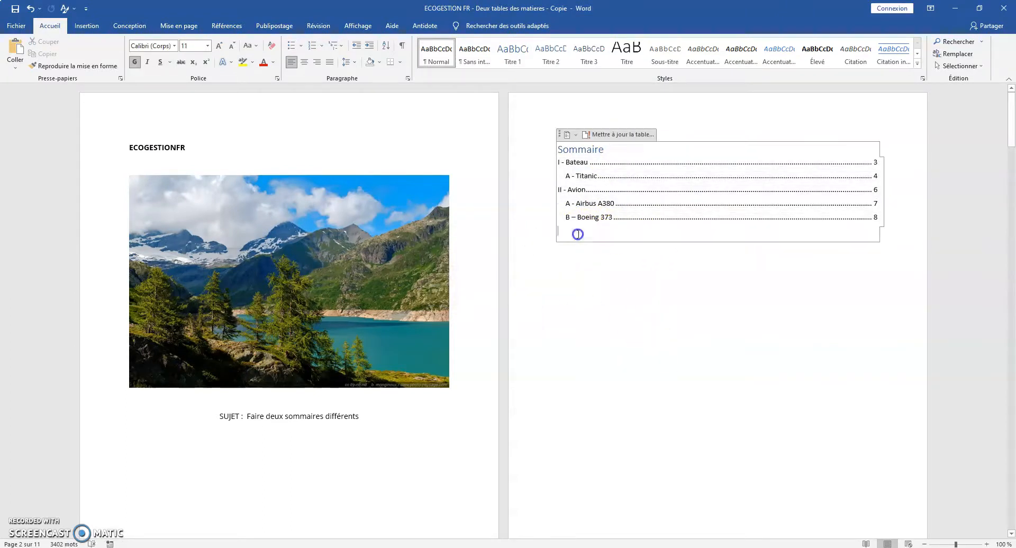
left_click(587, 151)
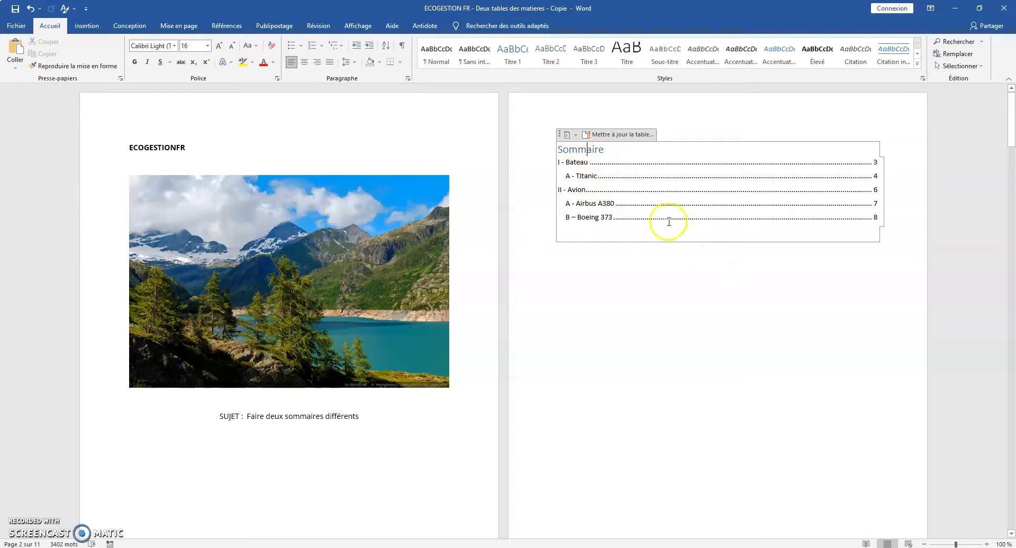
left_click(607, 149)
left_click(607, 135)
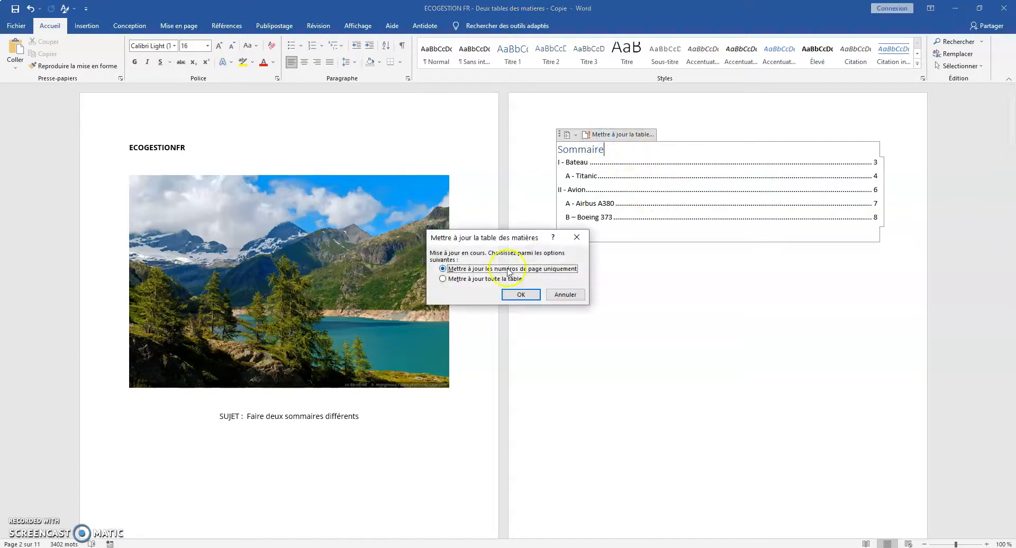
left_click(500, 283)
left_click(521, 294)
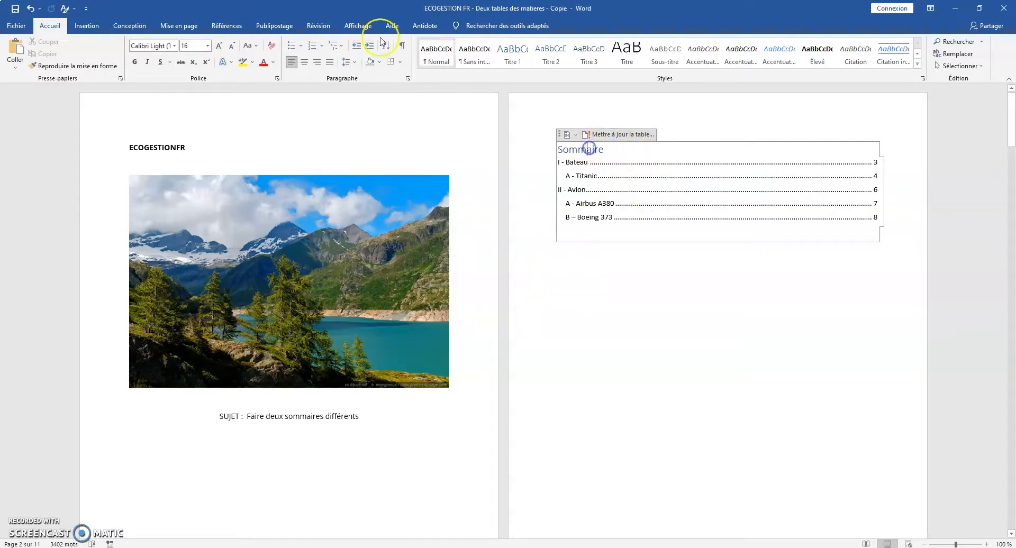
left_click(602, 135)
left_click(476, 279)
left_click(517, 295)
left_click(609, 193)
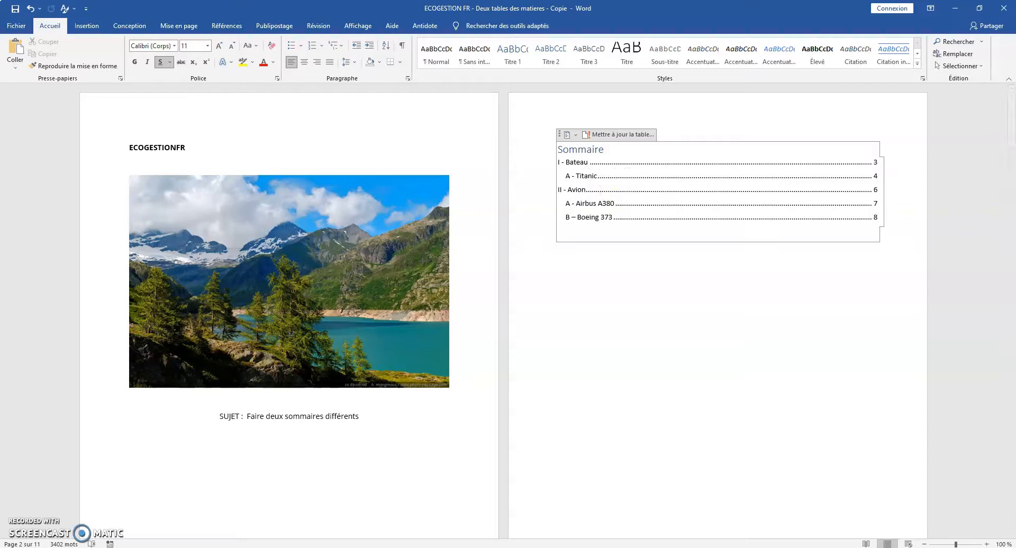
View the relocated annex glossary, and switch to the other open document, "ECOGESTION FR - Deux tables des matieres"
mouse_move(481, 547)
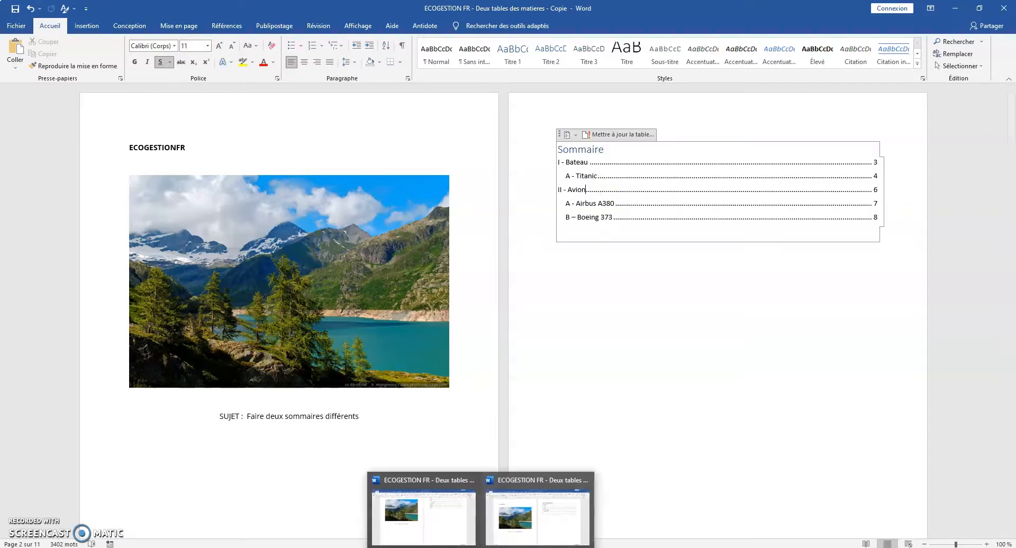
left_click(542, 516)
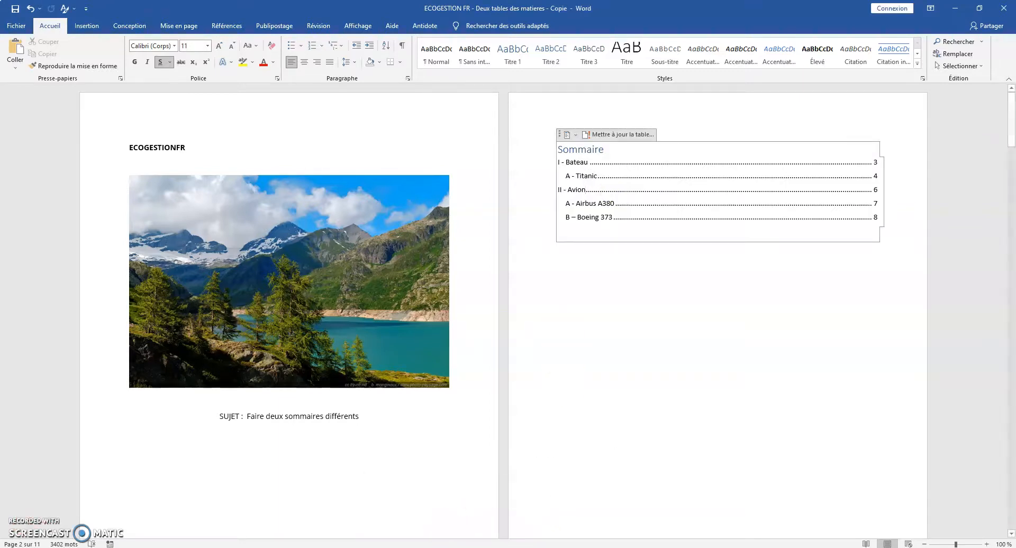
mouse_move(481, 547)
left_click(539, 514)
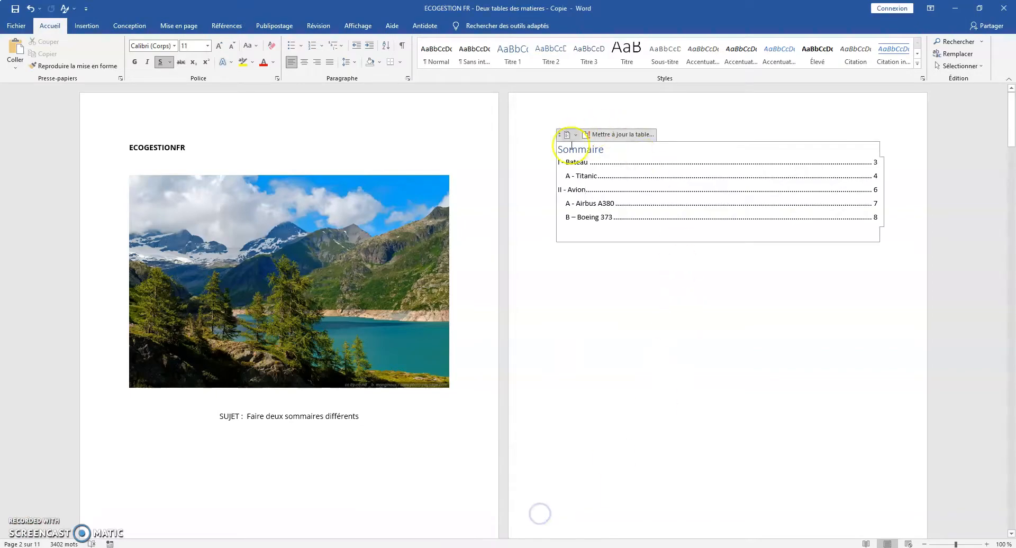
left_click_drag(1011, 135, 998, 417)
mouse_move(480, 547)
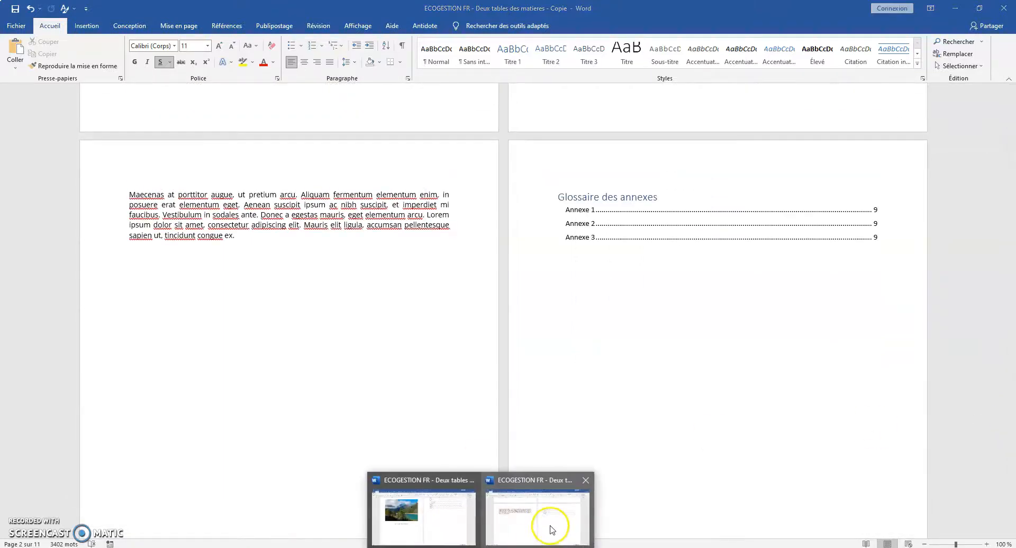
left_click(434, 519)
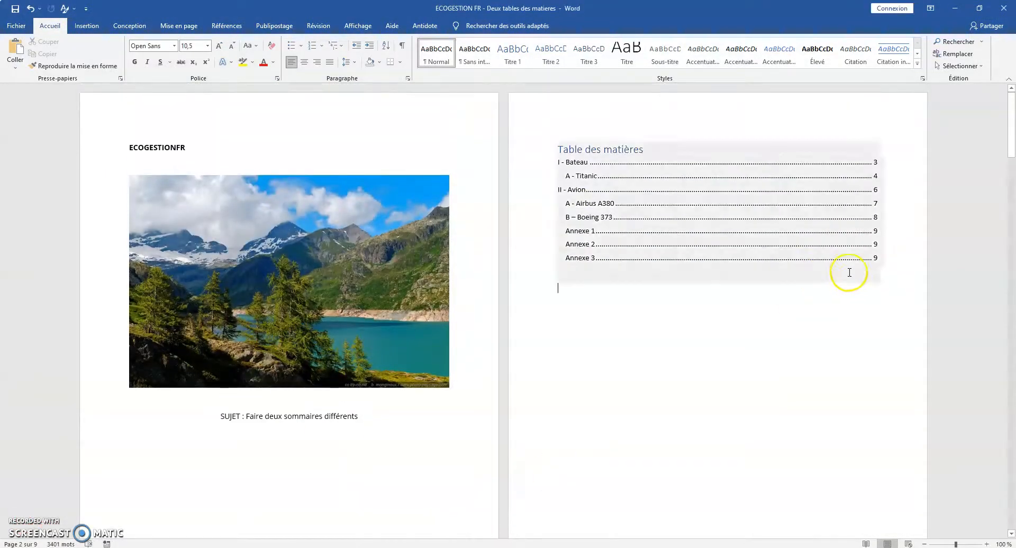
Examine the original document's single table of contents, including its annex entries, and the "I - Bateau" chapter heading
left_click(868, 273)
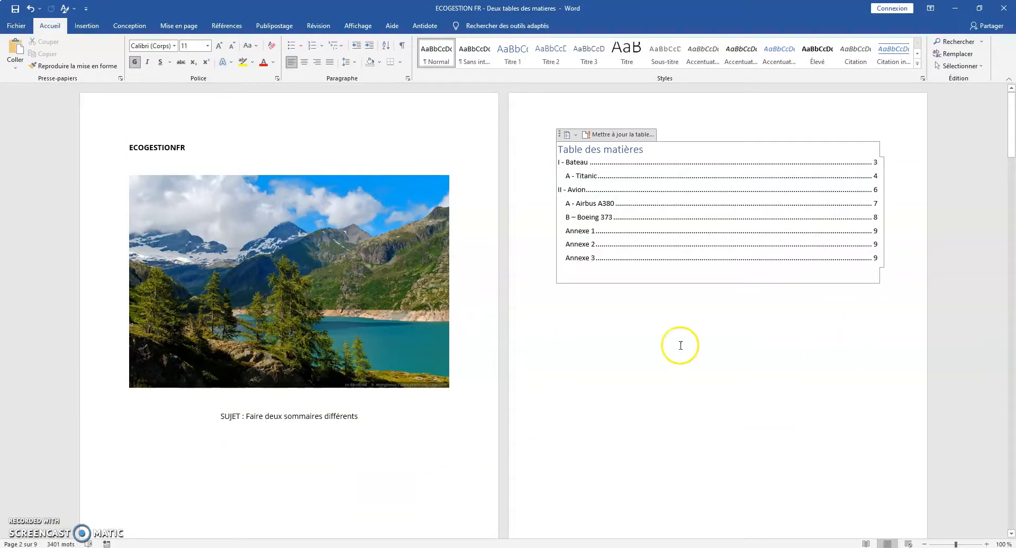
left_click(650, 408)
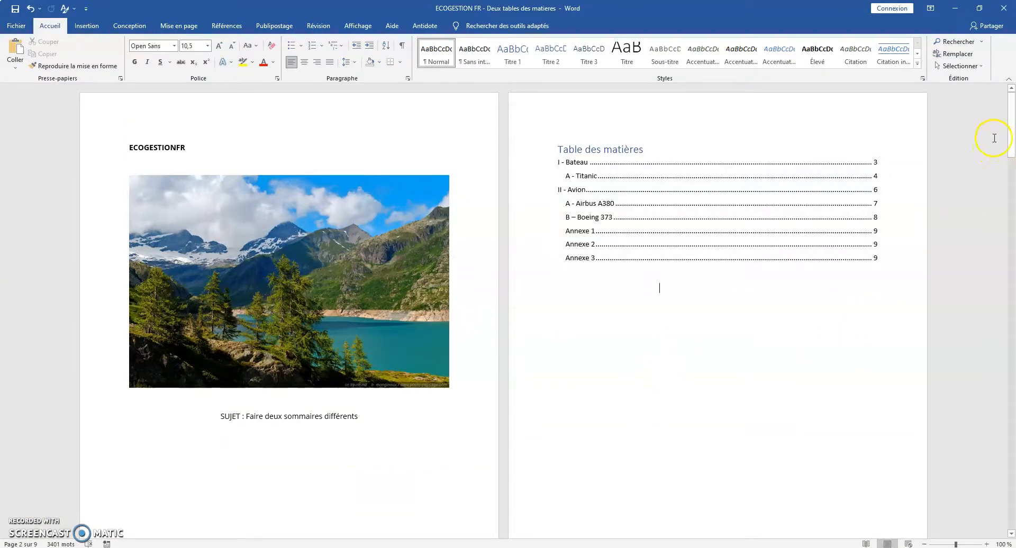
left_click(659, 235)
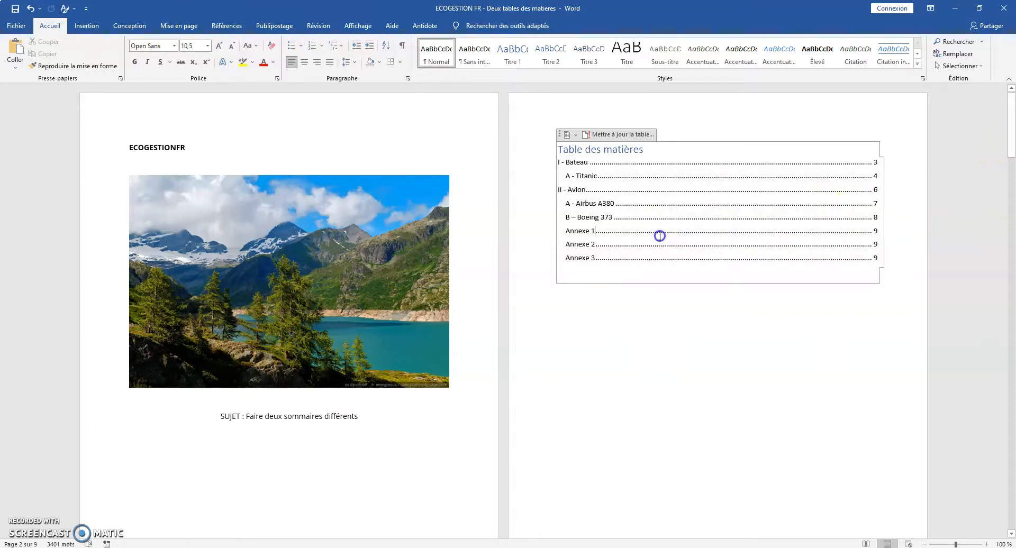
left_click(633, 296)
left_click_drag(1014, 134, 992, 193)
left_click(155, 313)
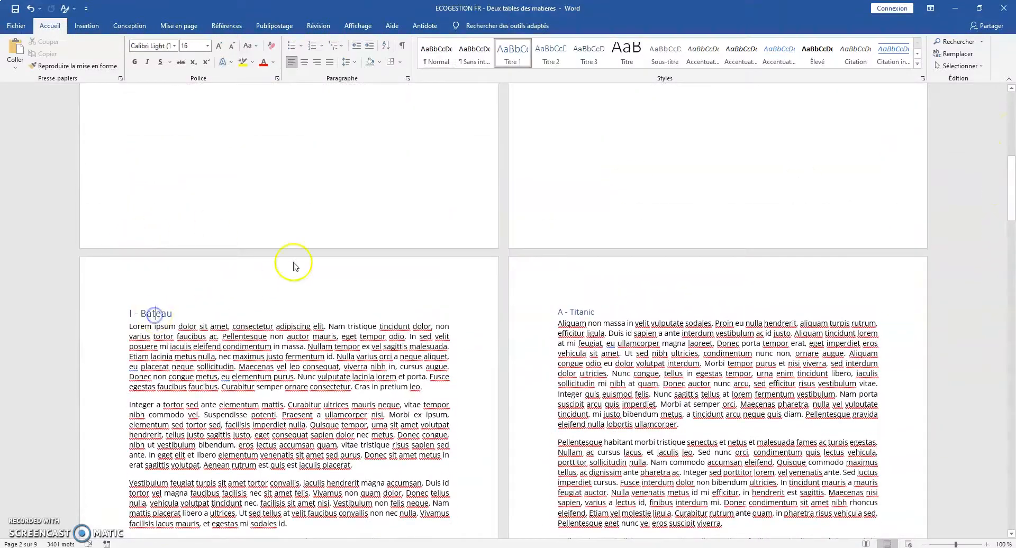
left_click(134, 316)
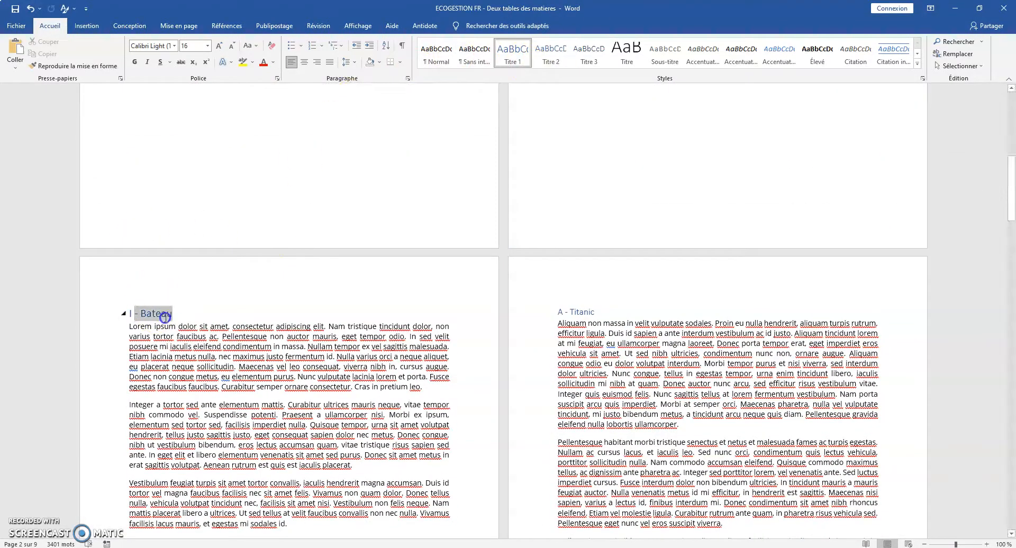
Apply the heading style Titre 5 to the "Annexe 1" title on the last page
left_click(570, 313)
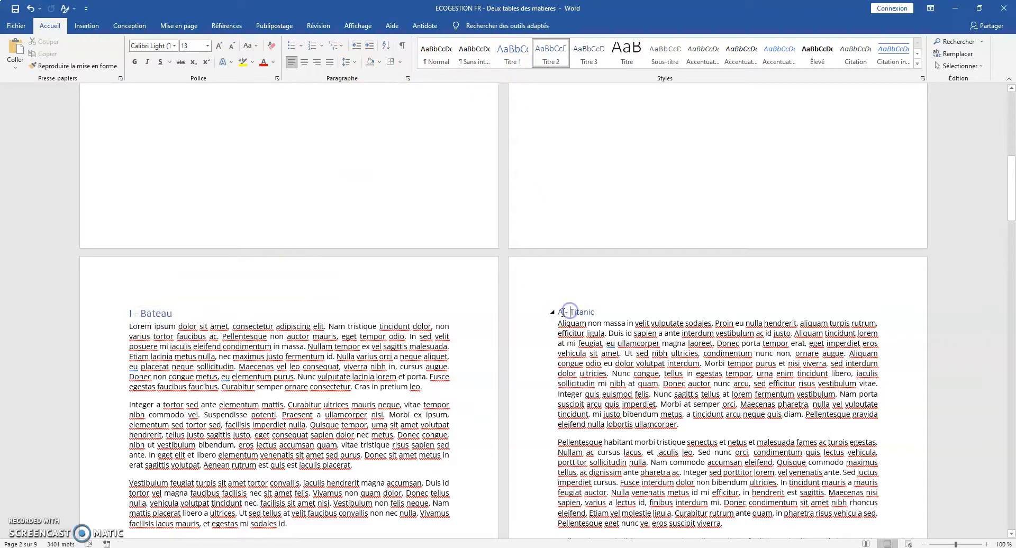
left_click_drag(1012, 177, 1012, 505)
left_click(348, 313)
left_click(355, 141)
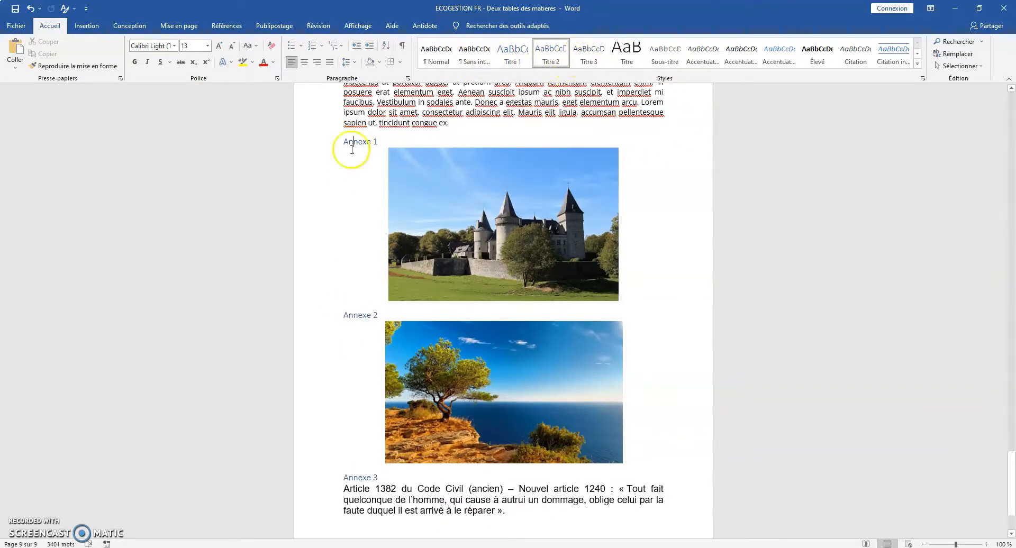
left_click(588, 53)
left_click(633, 55)
left_click(666, 62)
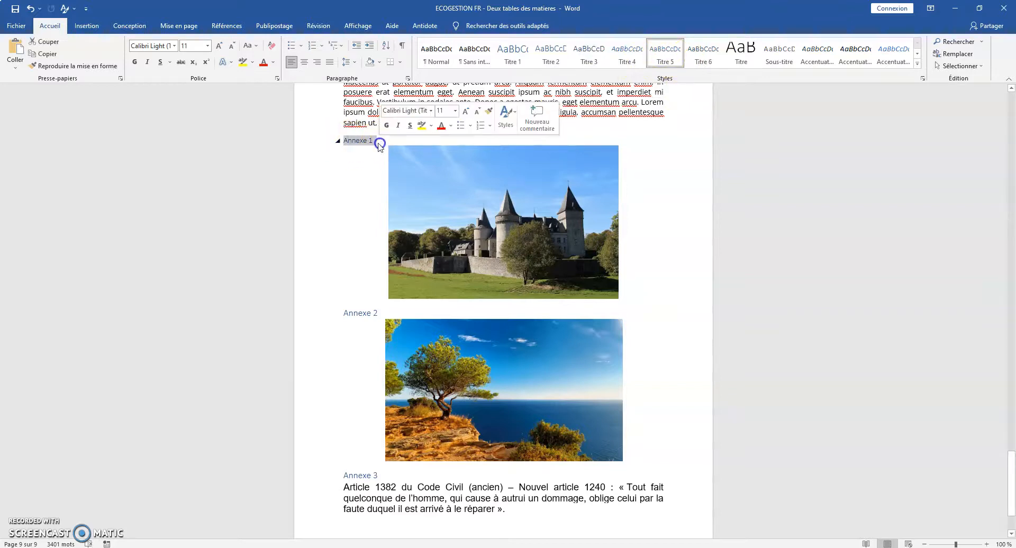
right_click(666, 60)
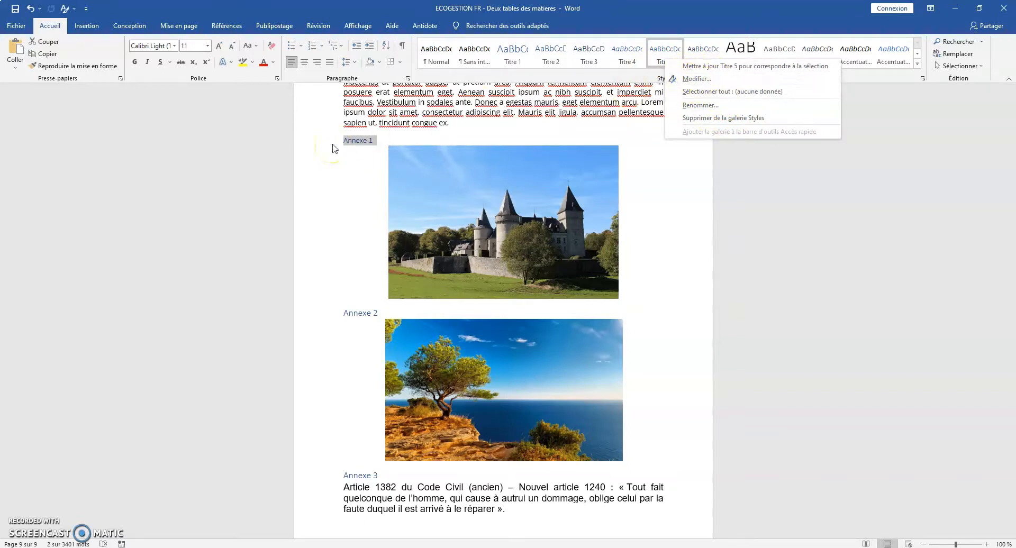
left_click(654, 59)
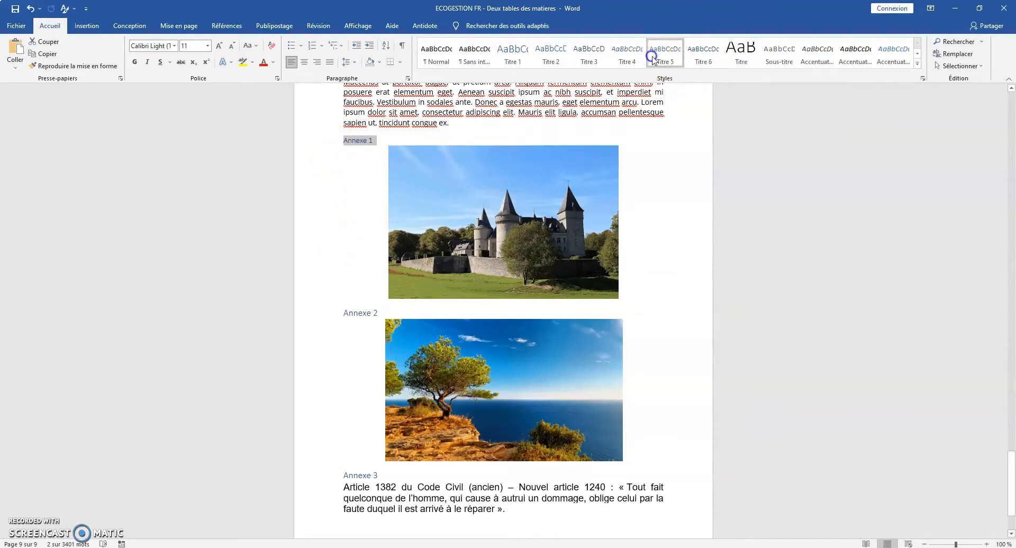
Apply the style Titre 5 to the "Annexe 2" and "Annexe 3" titles
left_click(358, 312)
left_click(661, 53)
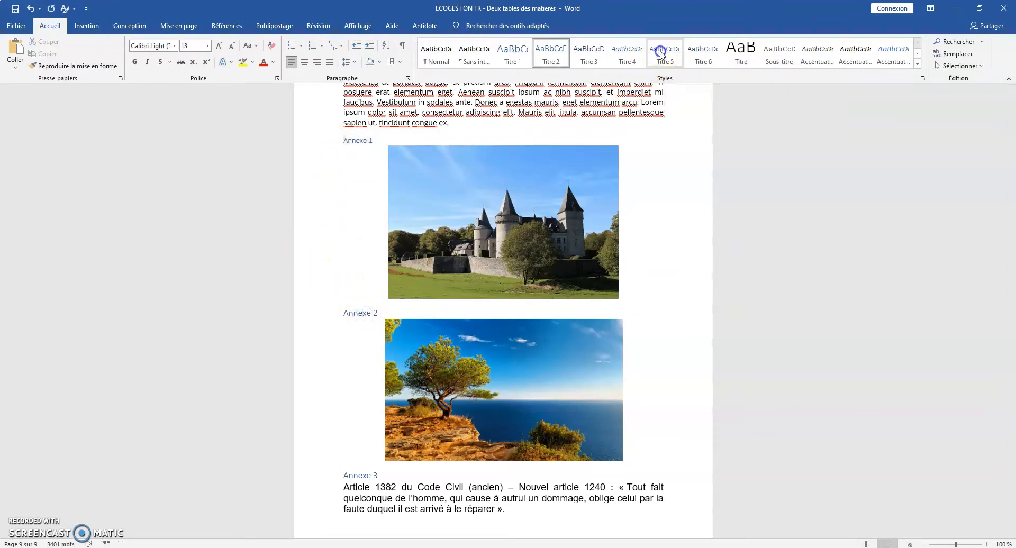
left_click(358, 471)
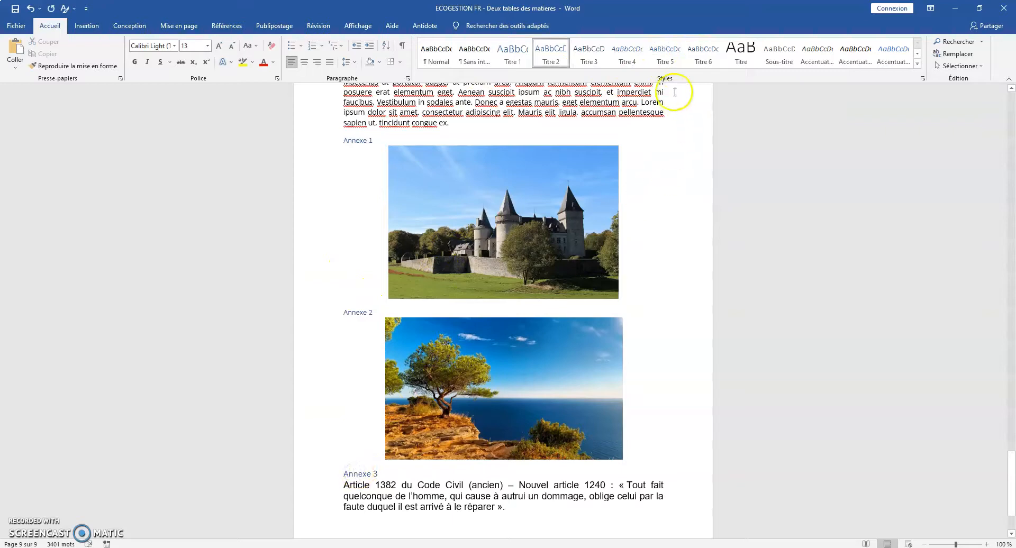
left_click(665, 56)
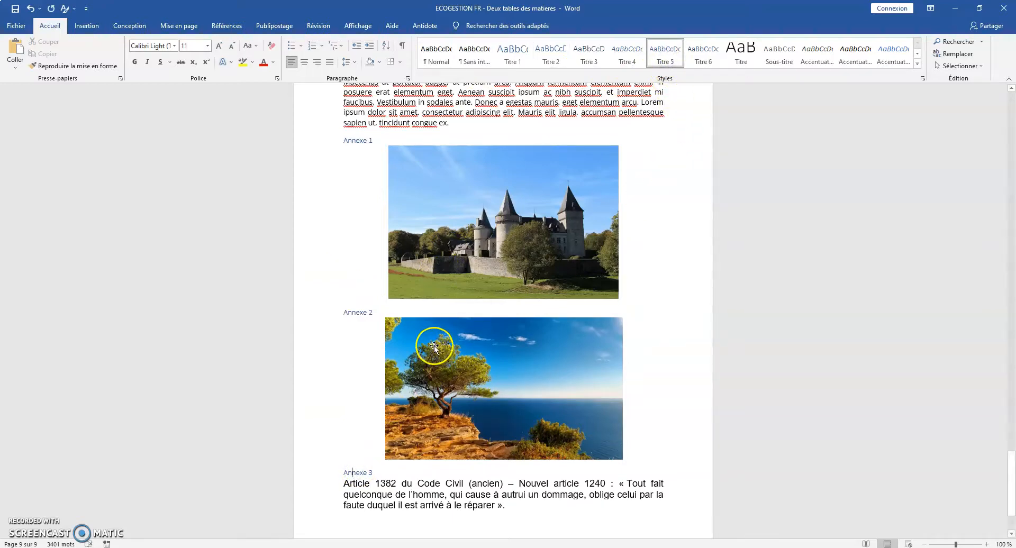
Start a custom table of contents in the empty space below the existing one on page 2
scroll(615, 411, "up", 10)
left_click_drag(1011, 388, 1003, 91)
left_click(608, 196)
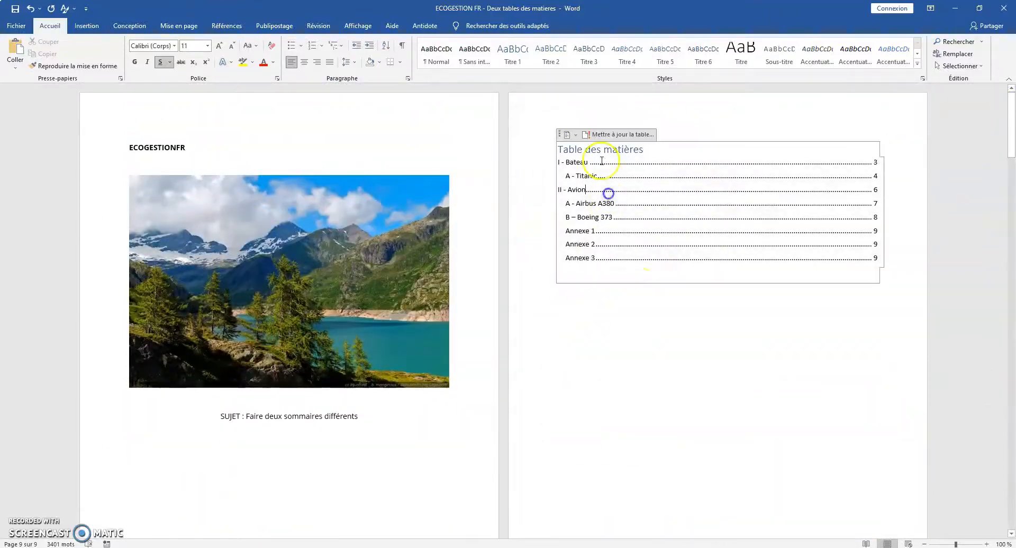
left_click(227, 26)
left_click(555, 309)
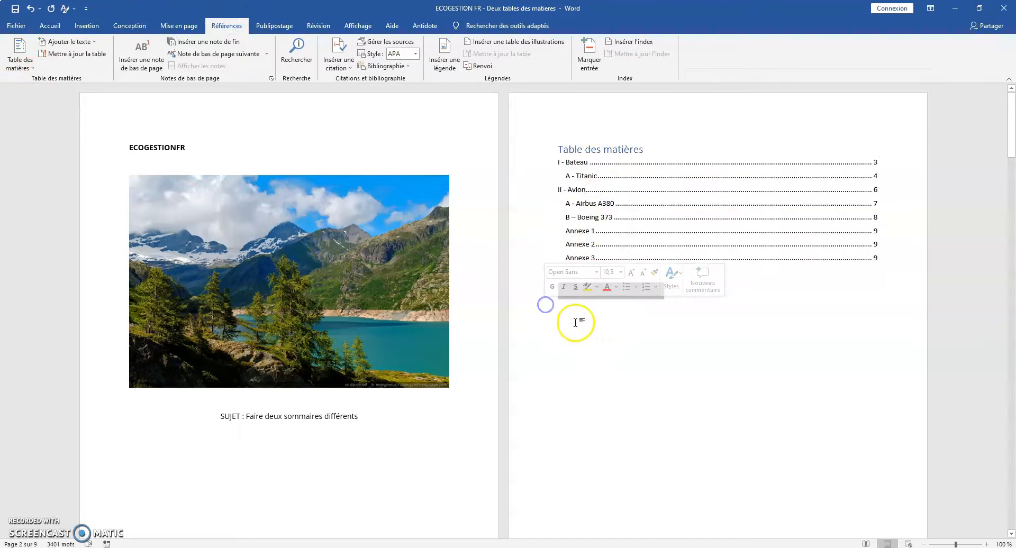
left_click(22, 61)
left_click(226, 26)
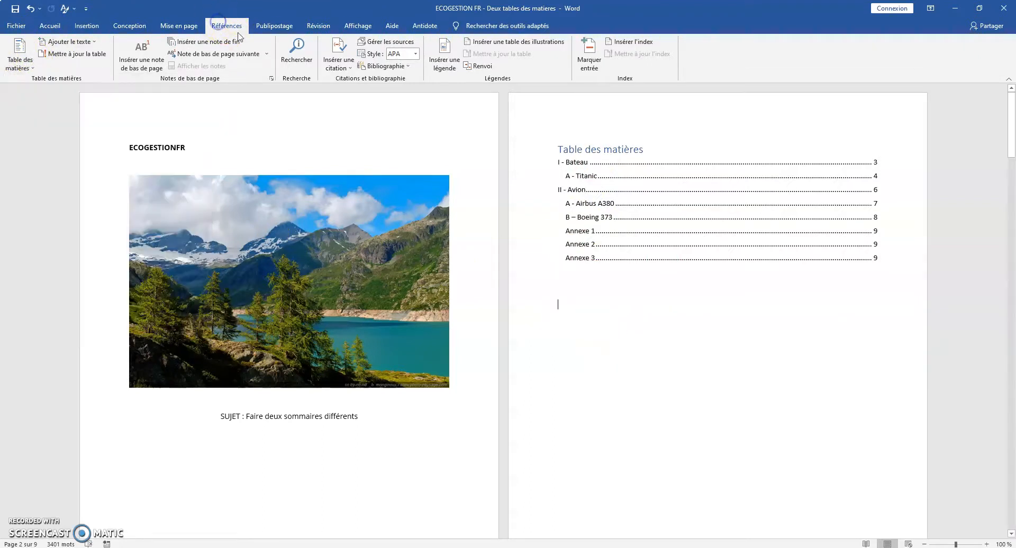
left_click(21, 58)
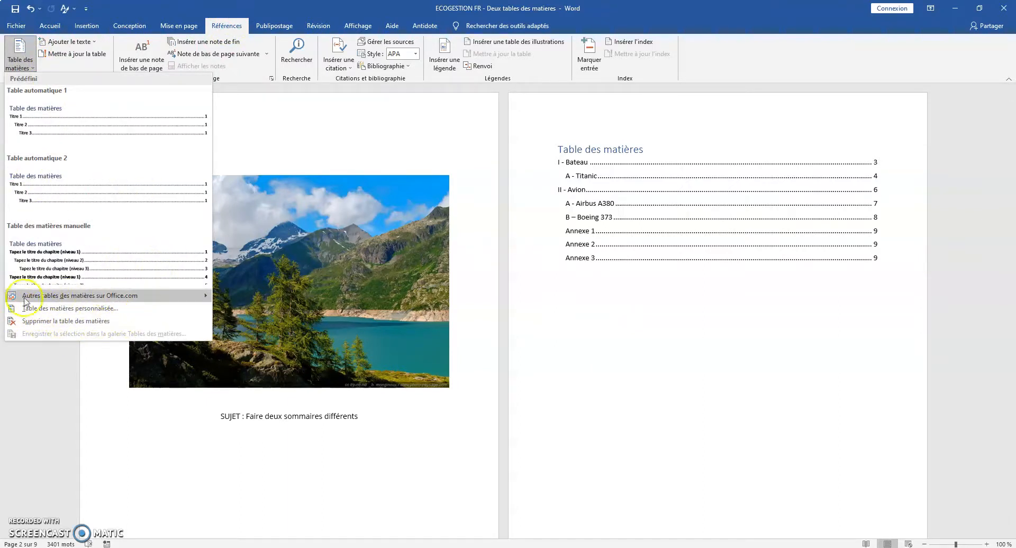
left_click(66, 309)
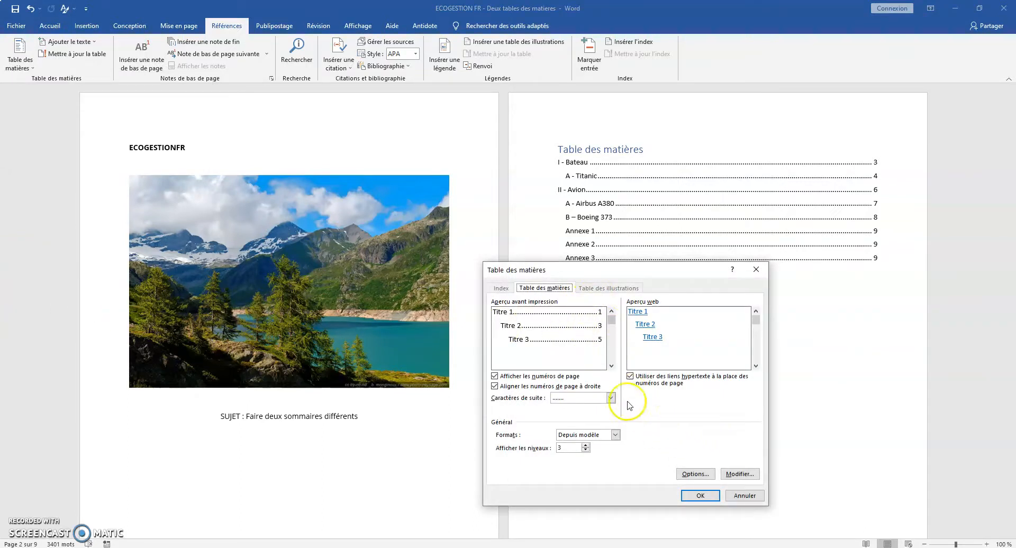
Build the custom table from the Titre 5 style only, at level 5, and insert it without replacing the existing table
left_click(696, 474)
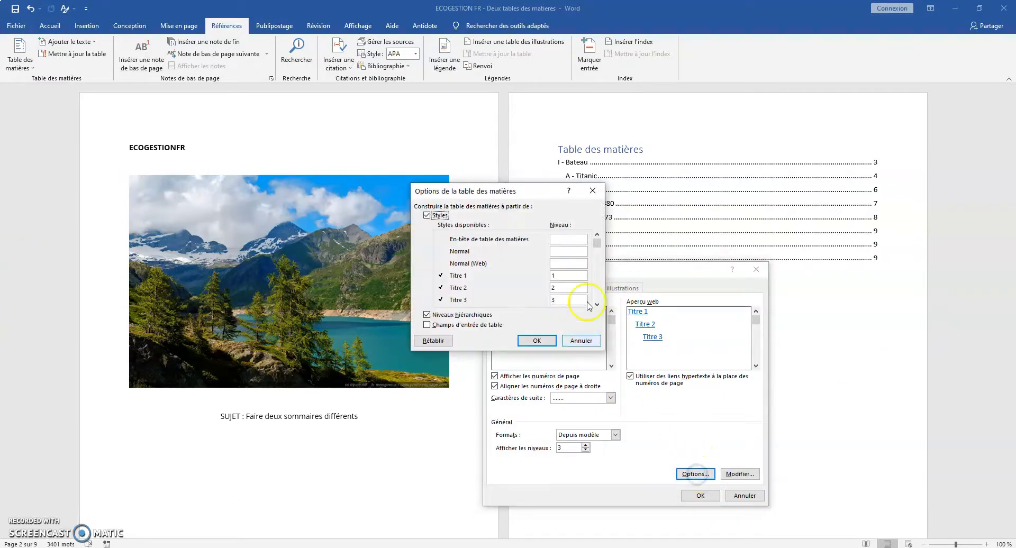
left_click_drag(599, 253, 599, 257)
left_click(597, 235)
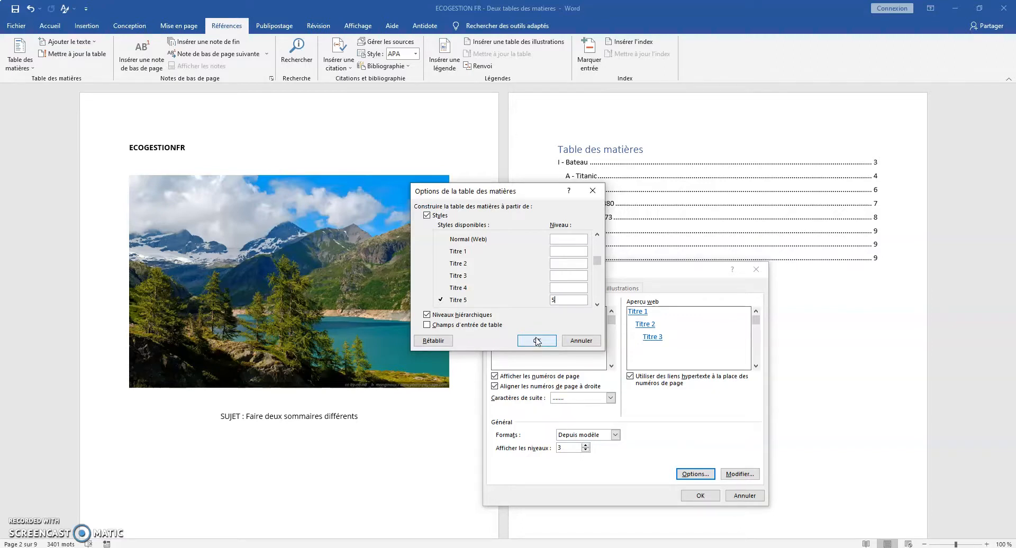
left_click(537, 342)
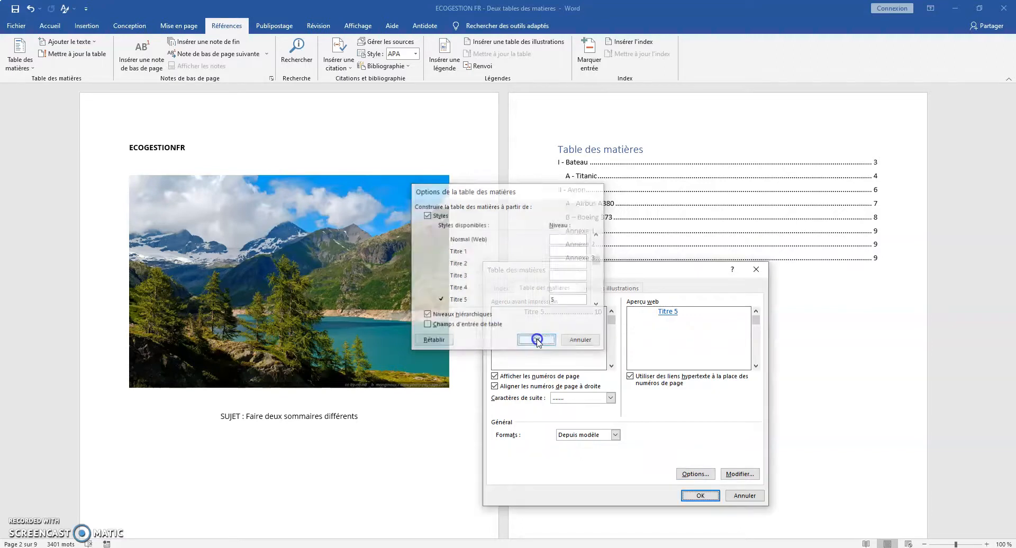
left_click(700, 496)
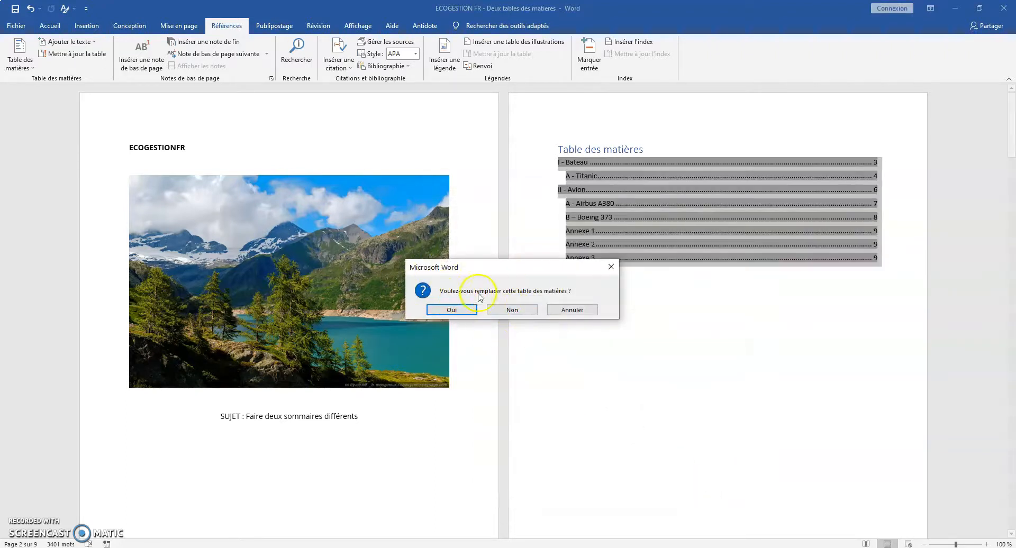
left_click(514, 311)
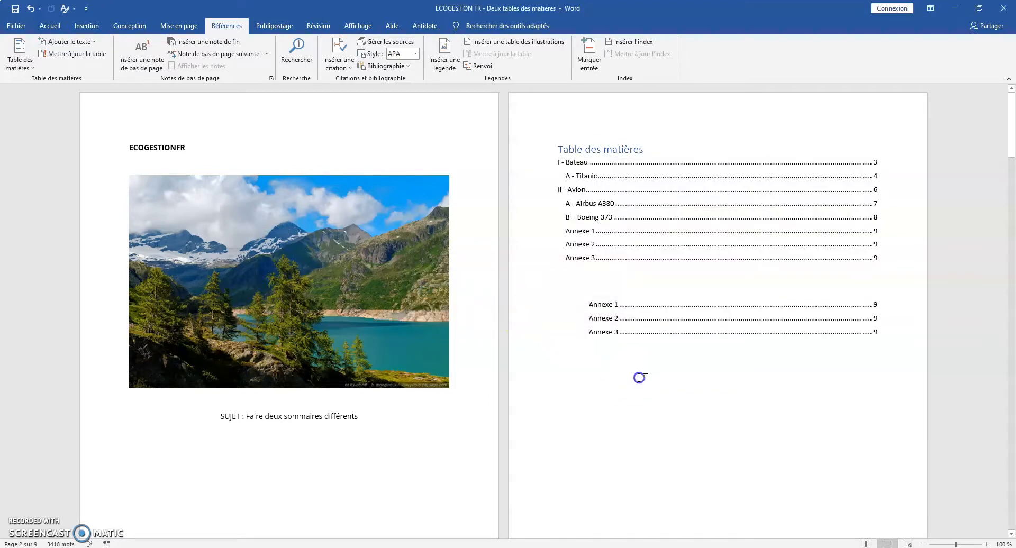
Add the title "Glossaire des annexes" above the annex table, and apply Titre 1 to it and to "Table des matières"
left_click(590, 281)
left_click(597, 291)
type("Glossaire des ann")
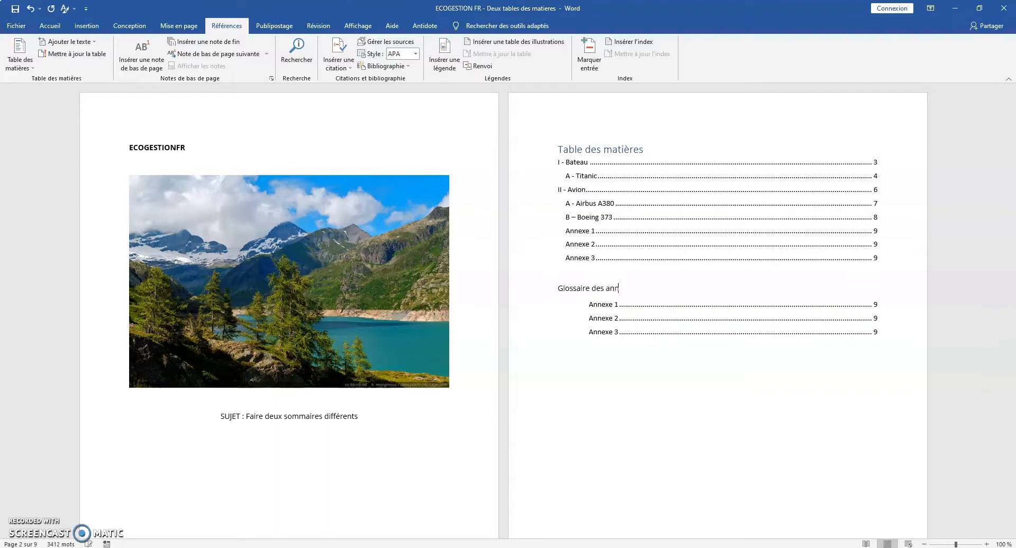
type("s")
left_click(50, 26)
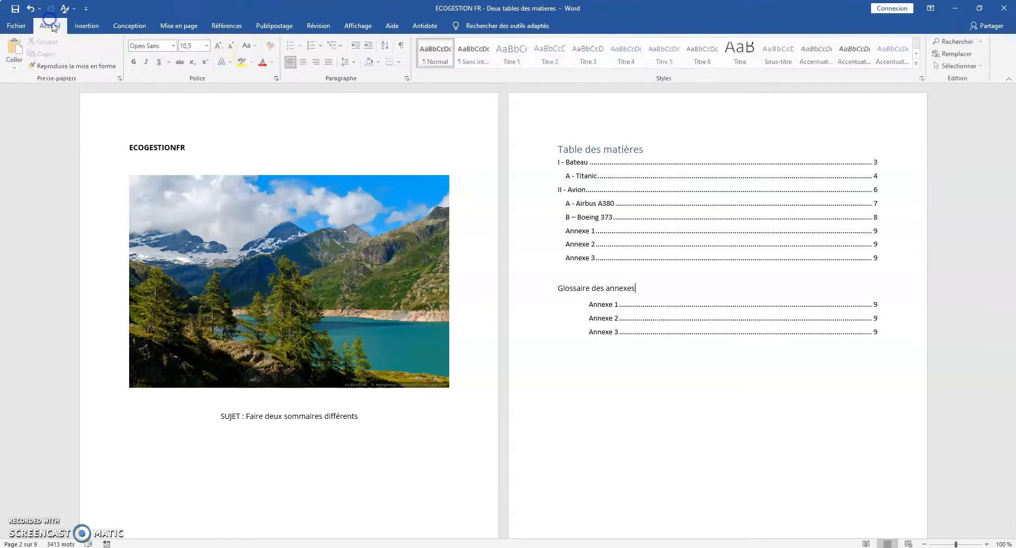
left_click(511, 55)
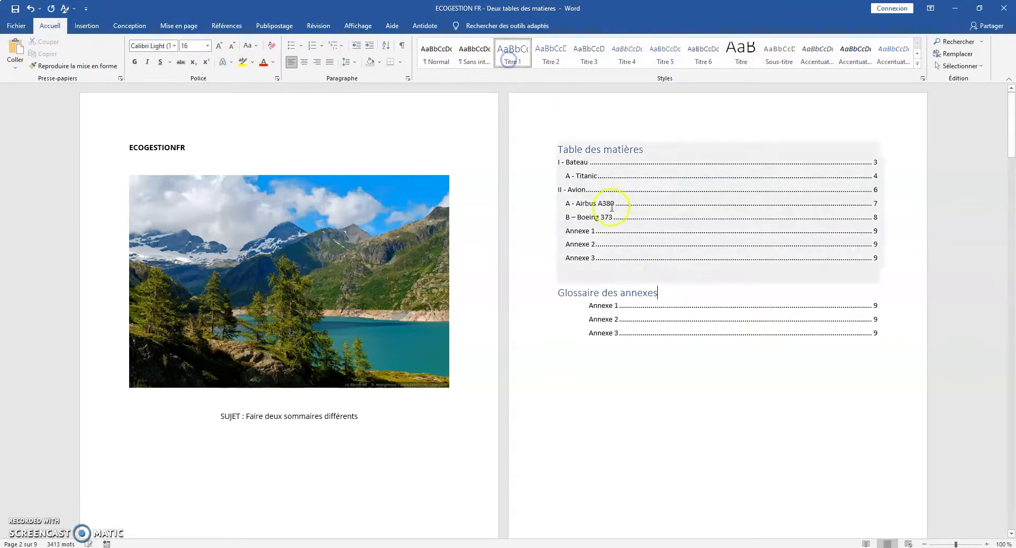
left_click(593, 154)
left_click(512, 56)
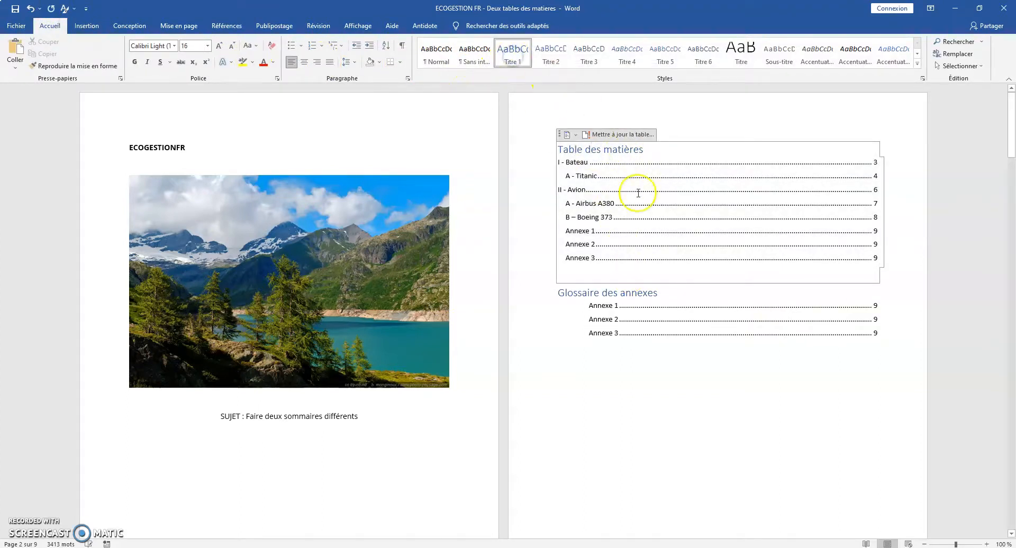
Remove the indentation of the three annex entries under "Glossaire des annexes"
left_click(590, 306)
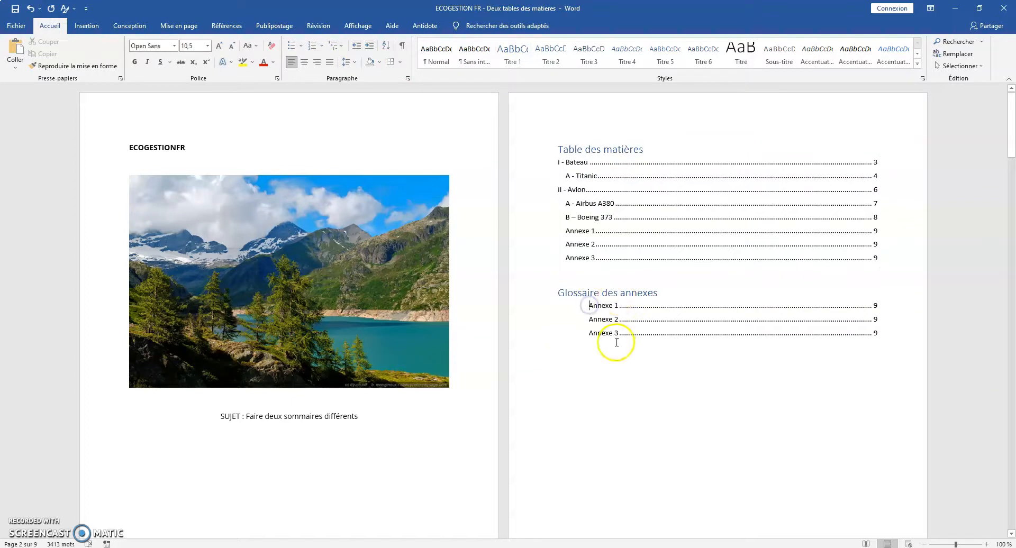
key("BackSpace")
key("BackSpace")
left_click(589, 333)
key("BackSpace")
left_click(577, 369)
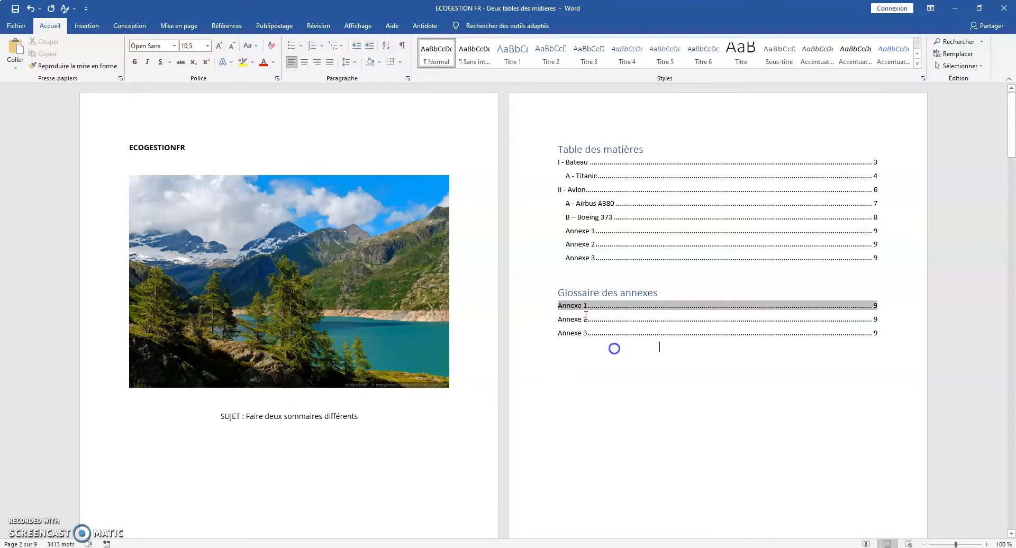
Update the entire "Table des matières" on page 2, including its entries
left_click(601, 211)
left_click(621, 341)
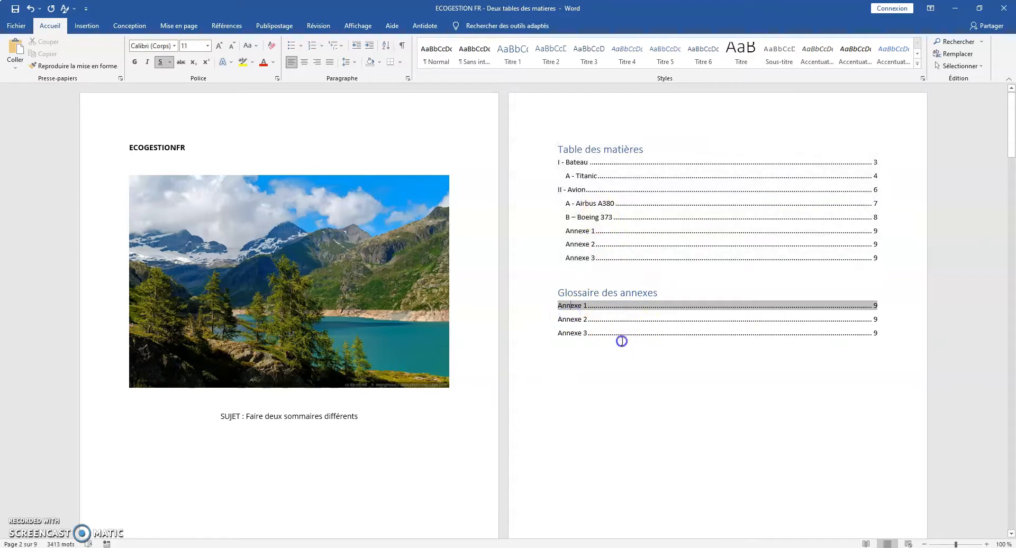
left_click(646, 389)
left_click(617, 195)
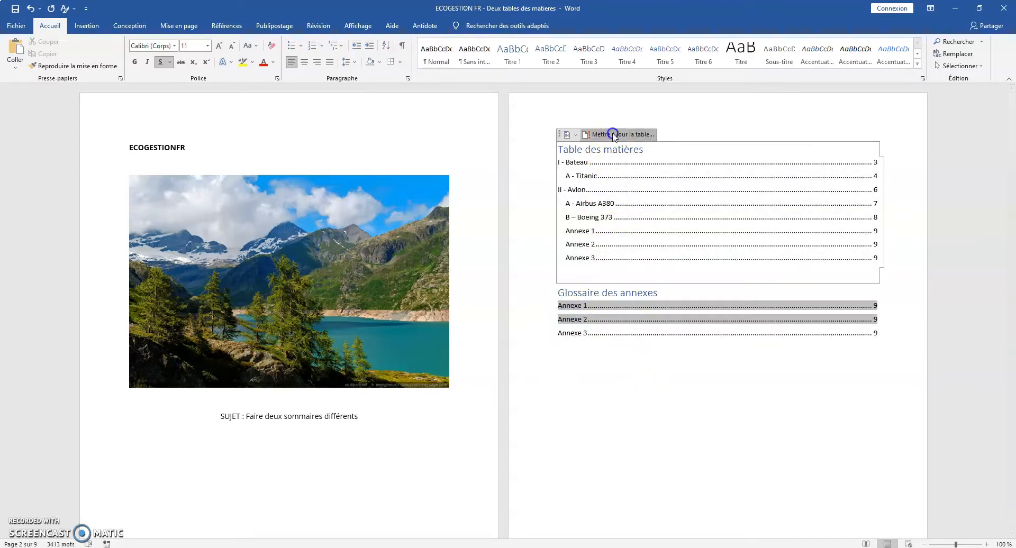
left_click(619, 135)
left_click(492, 279)
left_click(522, 295)
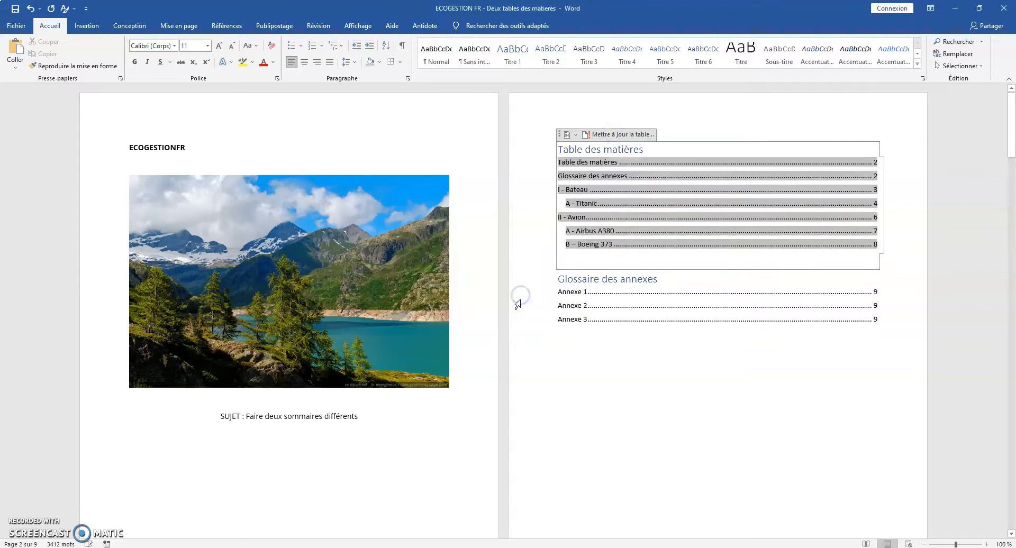
Compare the updated "Table des matières" entries with the "Glossaire des annexes" section below it
left_click(610, 355)
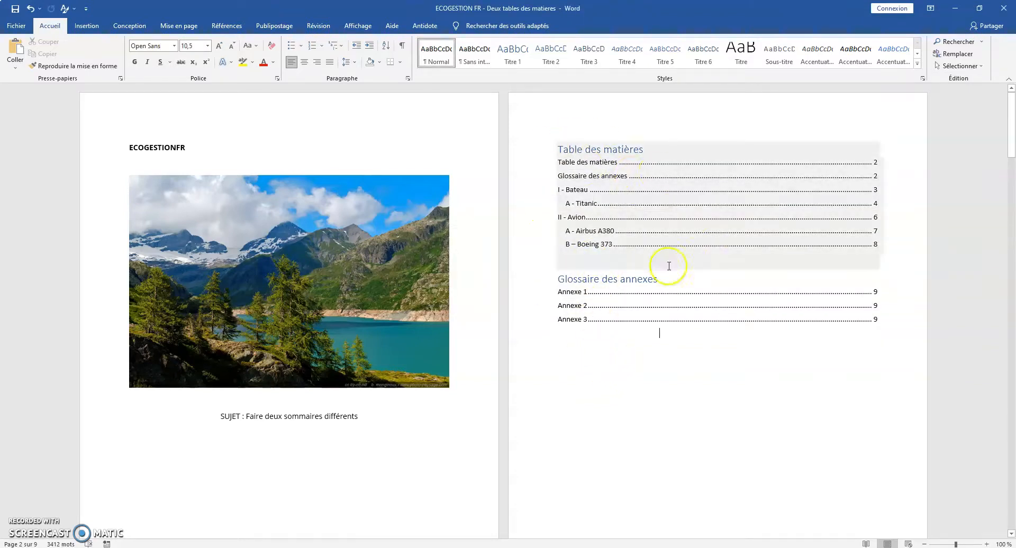
left_click(583, 251)
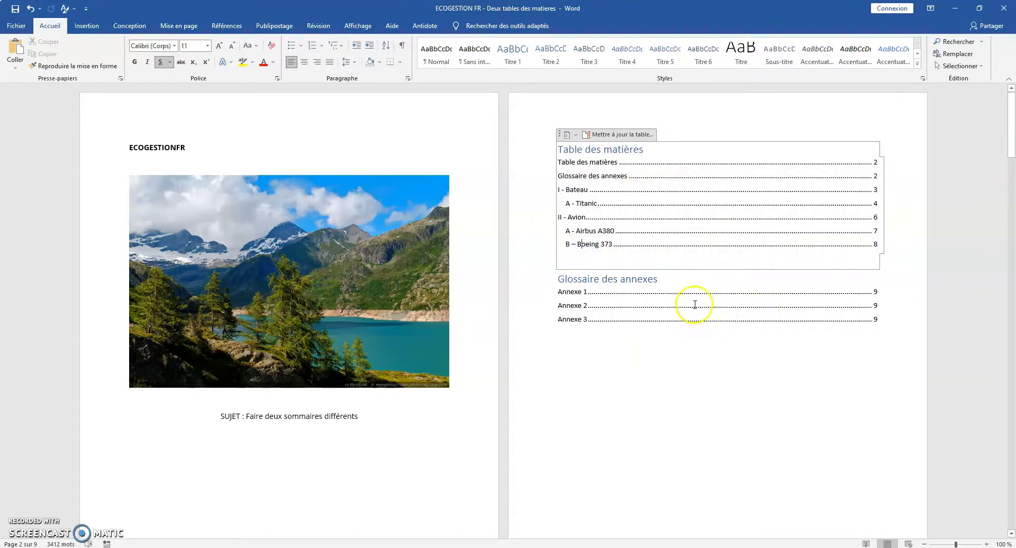
mouse_move(1011, 148)
left_mouse_down()
mouse_move(997, 427)
mouse_move(1007, 483)
mouse_move(1007, 79)
left_mouse_up()
left_click(605, 176)
left_click(562, 176)
left_click_drag(614, 176, 628, 175)
left_click(590, 279)
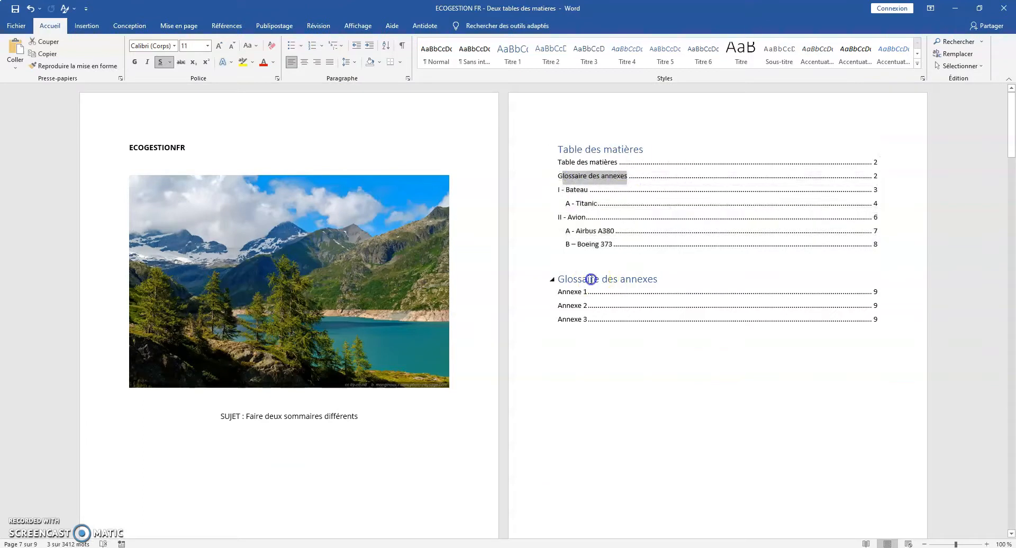
Copy the "Glossaire des annexes" section with its entries, insert a page break before "Annexe 1", and paste the copy there
left_click_drag(558, 277, 636, 294)
left_click_drag(708, 308, 701, 369)
key("ctrl+c")
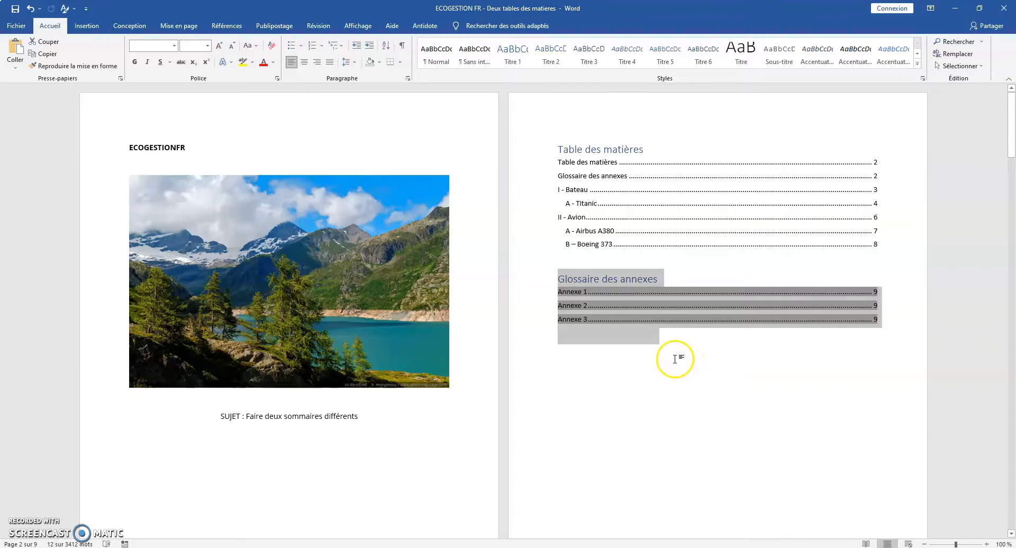
scroll(662, 335, "down", 20)
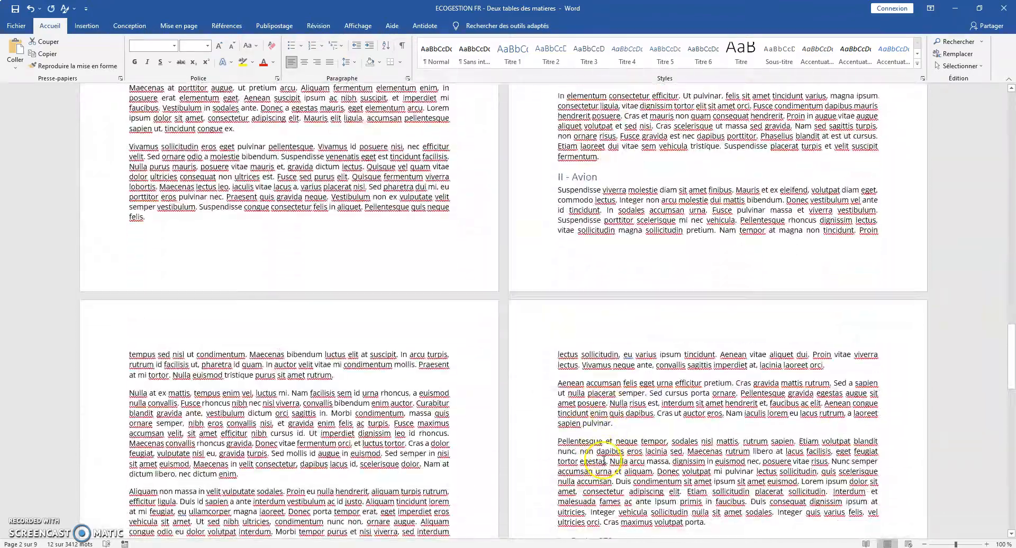
scroll(603, 460, "down", 15)
left_click(345, 247)
key("ctrl+Return")
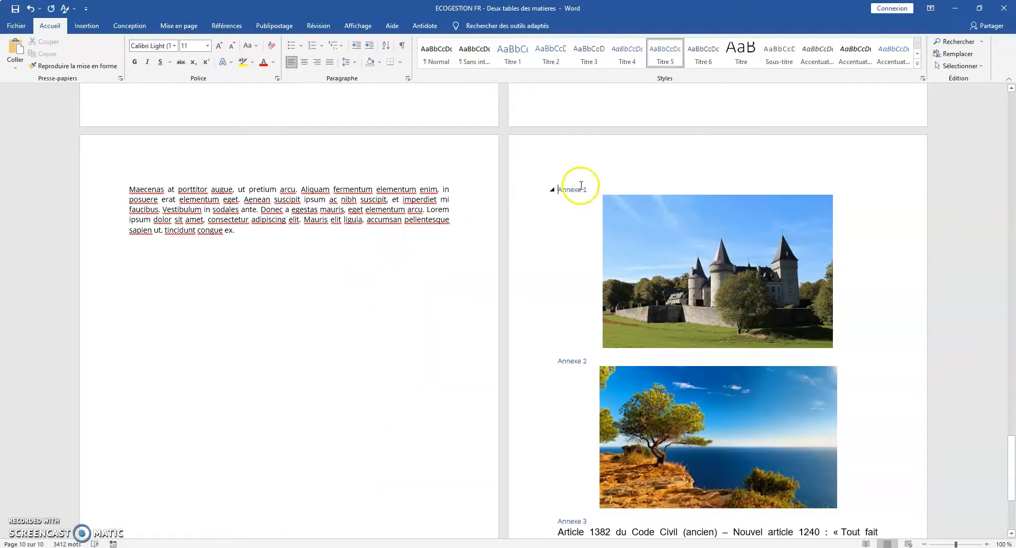
key("ctrl+v")
Return to page 2 and update the whole "Table des matières" again after pasting the glossary
left_click_drag(1011, 450, 1012, 88)
left_click(594, 207)
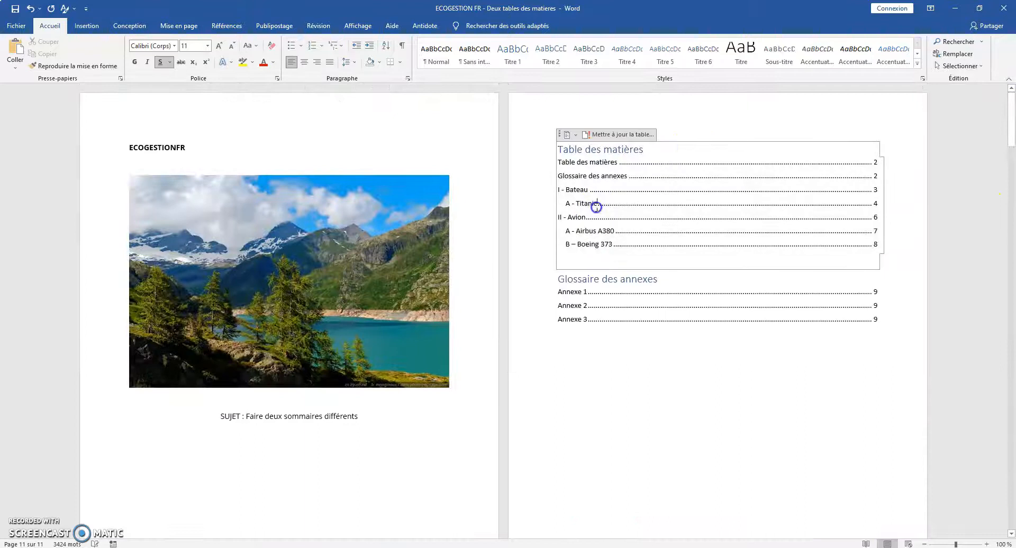
left_click(634, 135)
left_click(455, 279)
left_click(520, 295)
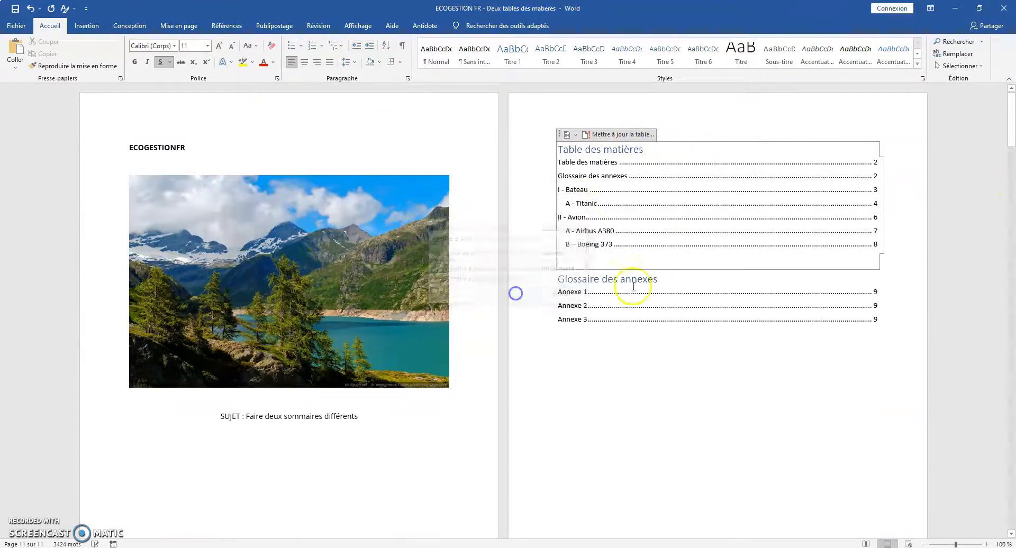
Delete the "Glossaire des annexes" section below the table of contents on page 2 and update the "Table des matières"
left_click(646, 230)
left_click(620, 267)
left_click_drag(558, 297, 738, 317)
key("Delete")
left_click(619, 136)
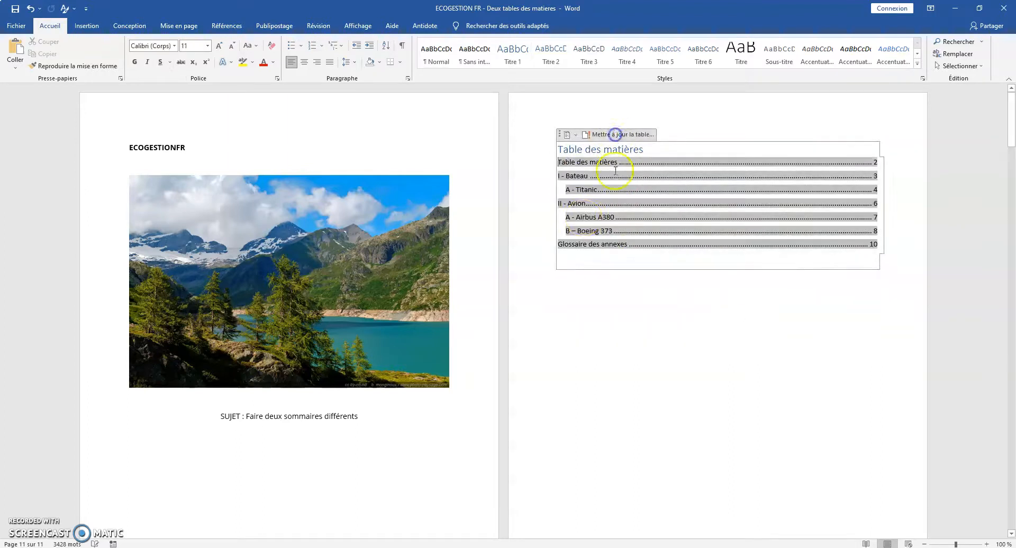
left_click(618, 247)
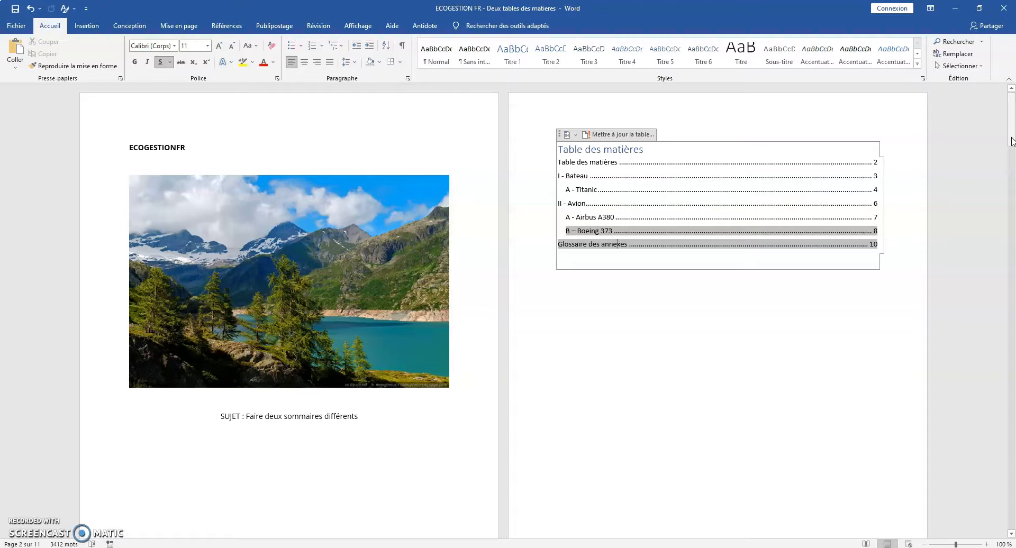
Add the heading "Annexe 4" with the text "blablabla" below the Annexe 3 paragraph, and apply the Titre 5 style to the heading
left_click_drag(1012, 142, 990, 421)
left_click(614, 250)
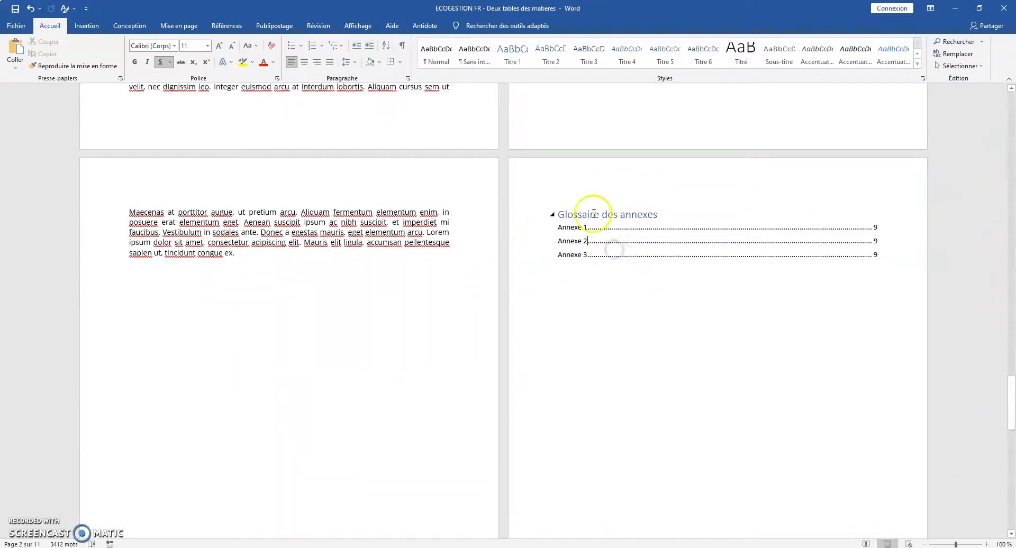
left_click_drag(558, 213, 616, 260)
left_click(641, 304)
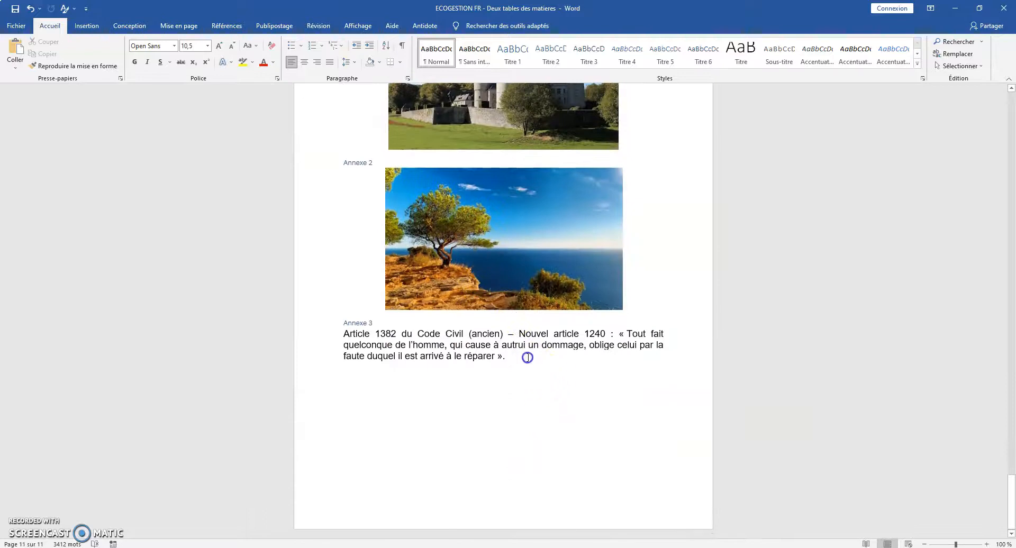
left_click(528, 357)
key("Return")
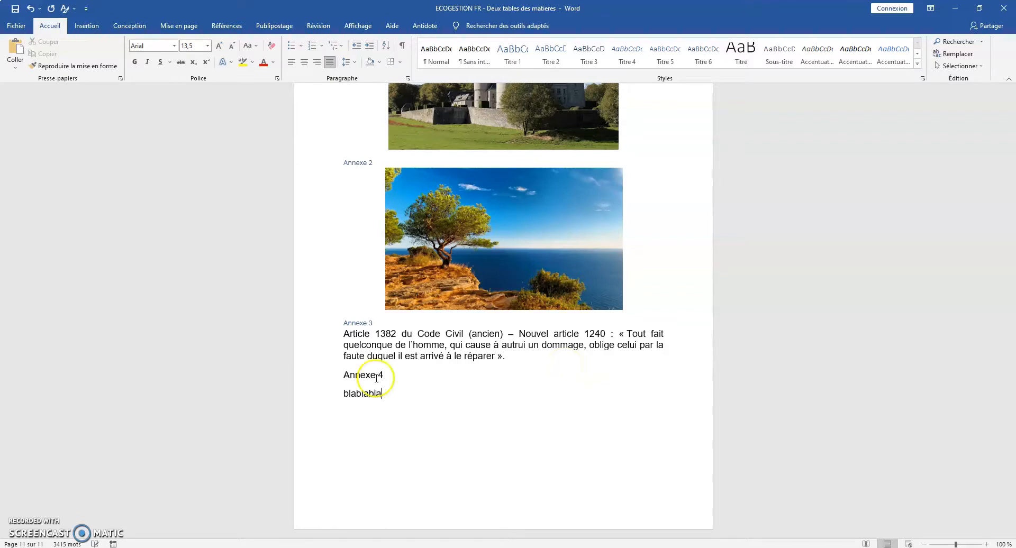
left_click(665, 53)
Delete the outdated annex entries under the "Glossaire des annexes" heading on page 10, keeping the heading
scroll(614, 272, "up", 20)
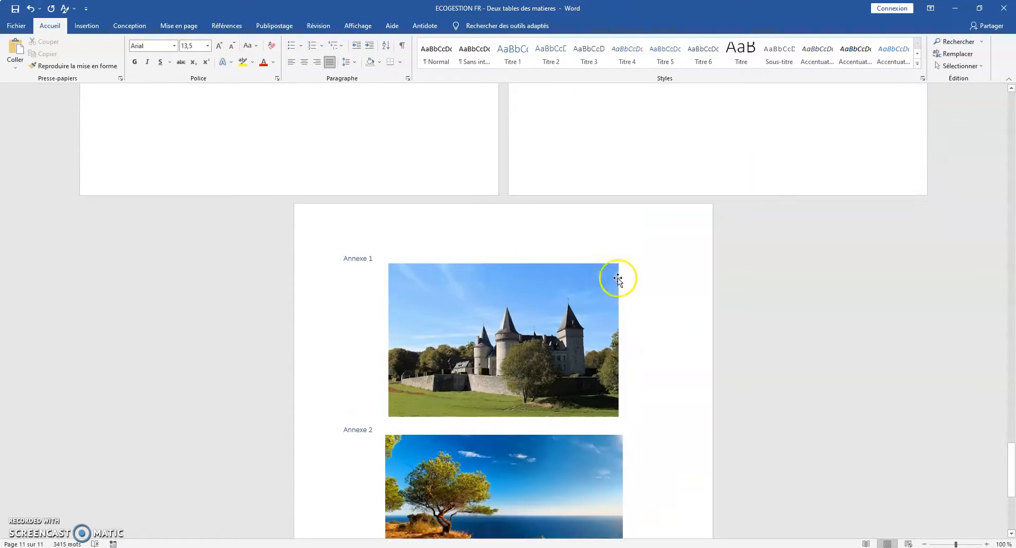
scroll(636, 271, "up", 3)
left_click(613, 281)
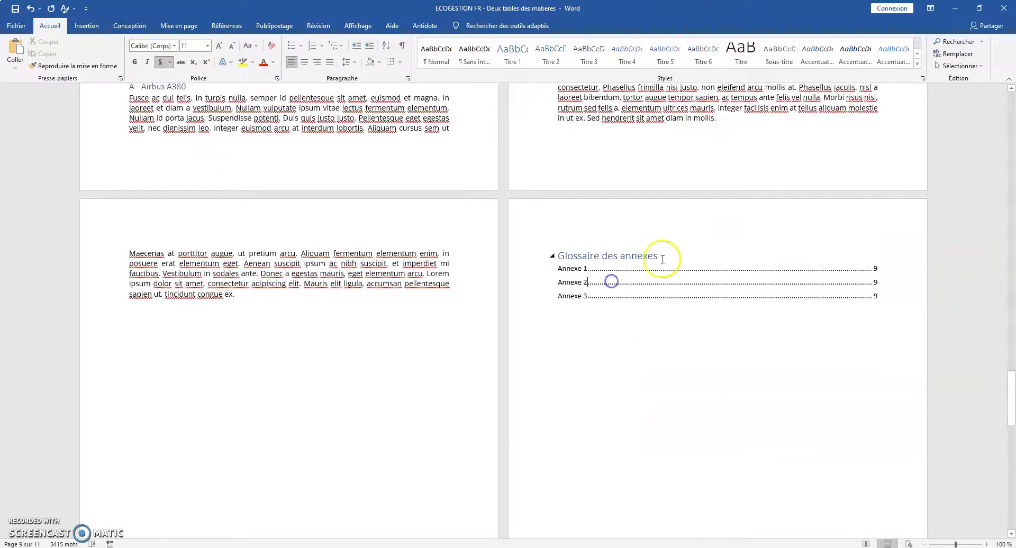
left_click(606, 309)
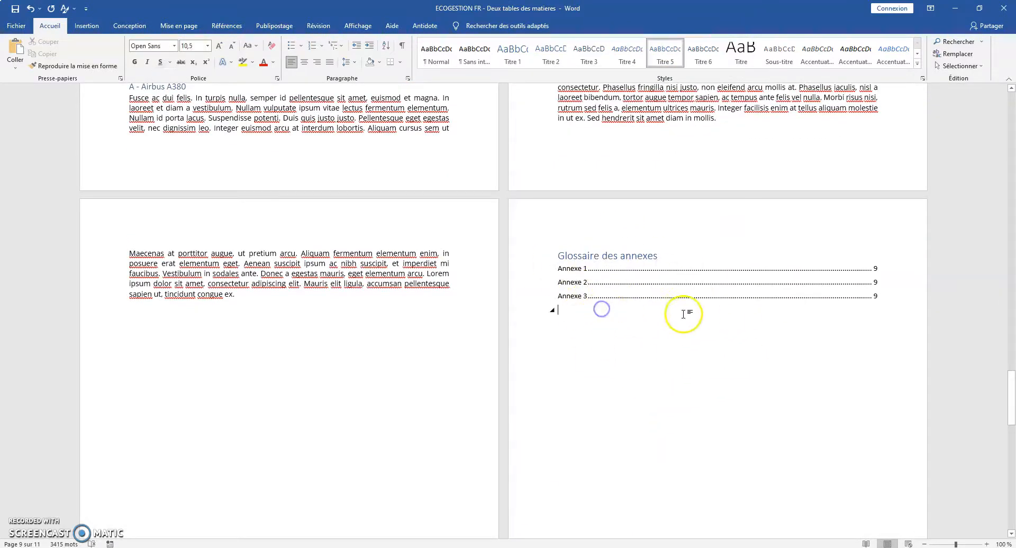
left_click_drag(883, 301, 578, 278)
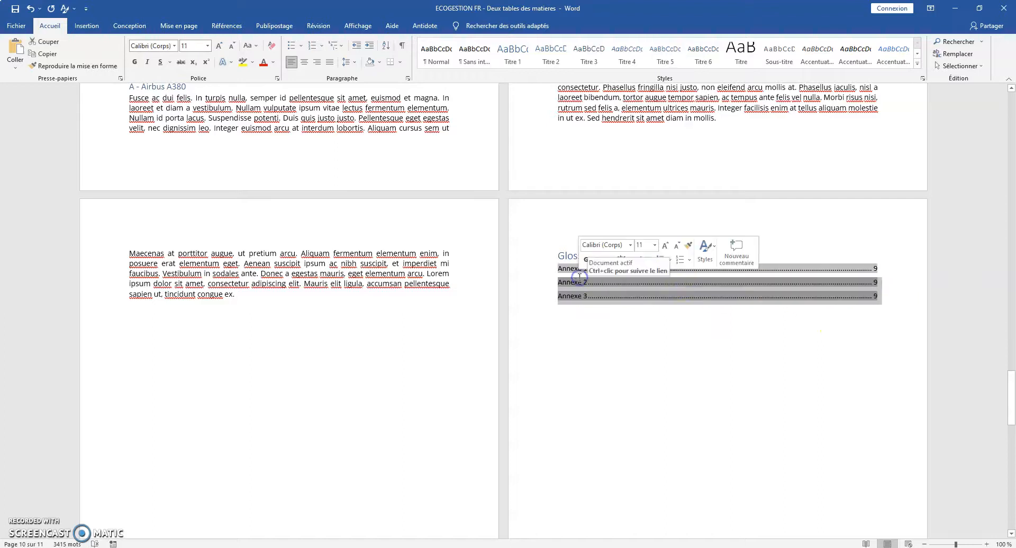
key("BackSpace")
key("BackSpace")
key("shift+Home")
key("BackSpace")
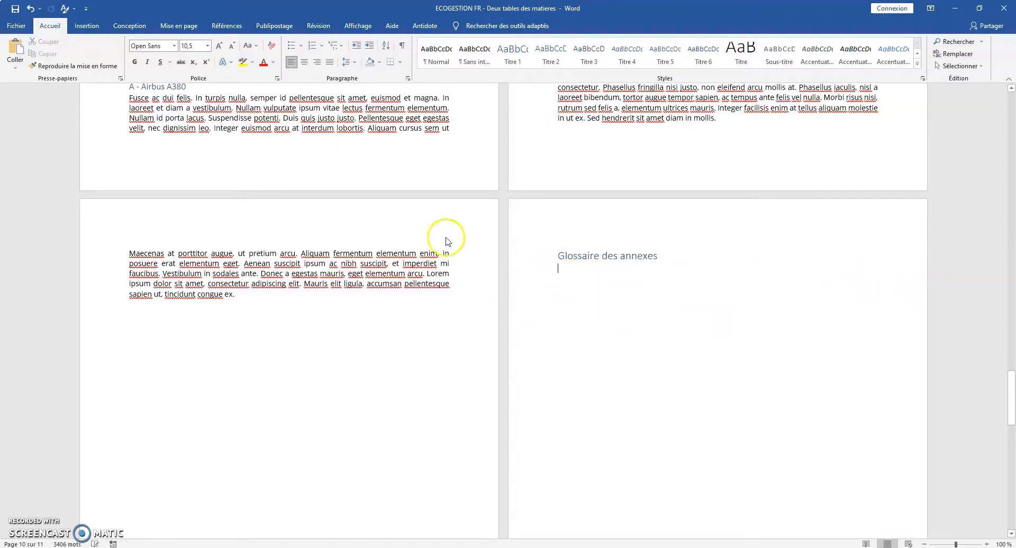
Insert a custom table of contents under "Glossaire des annexes", built only from the Titre 5 style at level 5 with levels 1 to 4 cleared
left_click(224, 27)
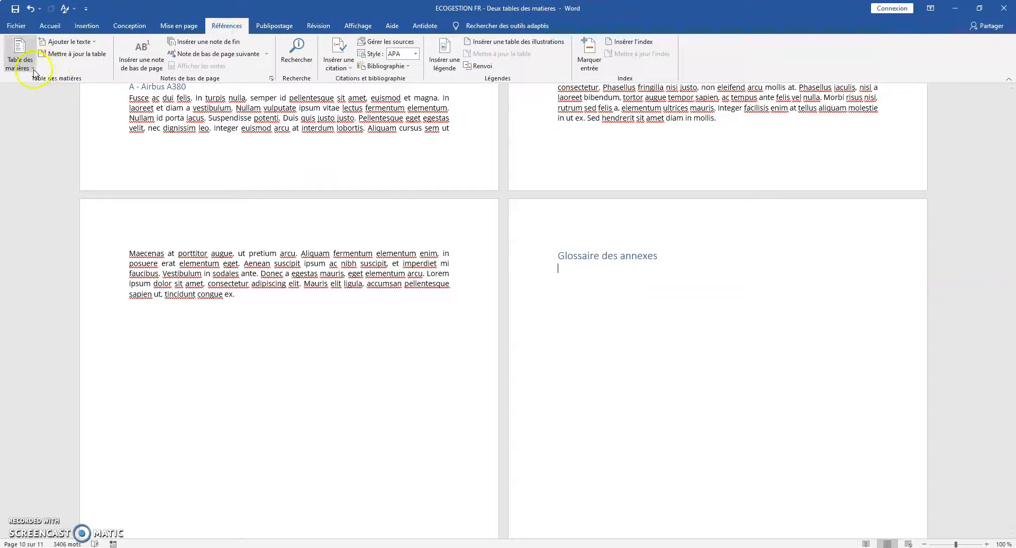
left_click(19, 56)
left_click(49, 311)
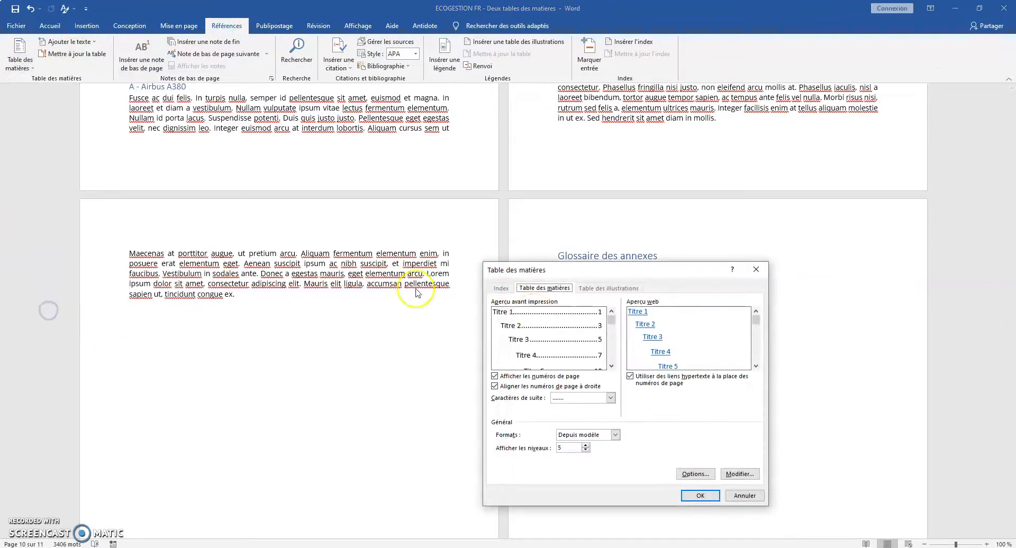
left_click(696, 474)
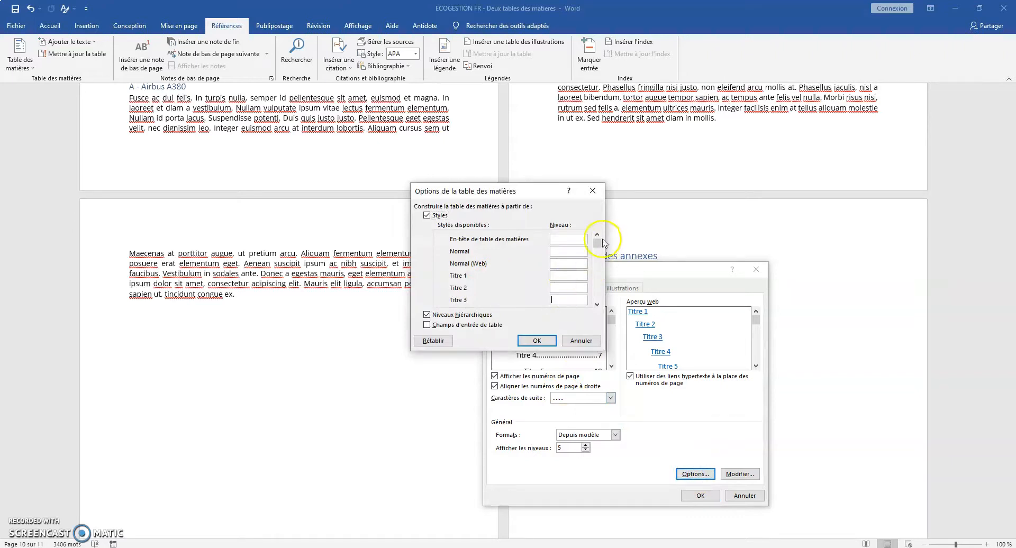
left_click(597, 304)
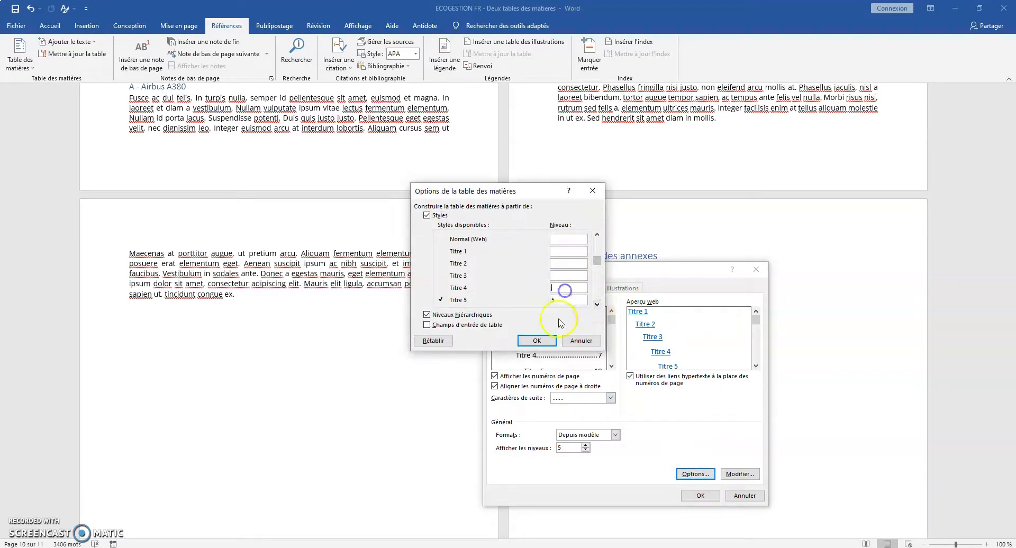
left_click(537, 340)
left_click(700, 496)
left_click(495, 312)
scroll(651, 371, "down", 5)
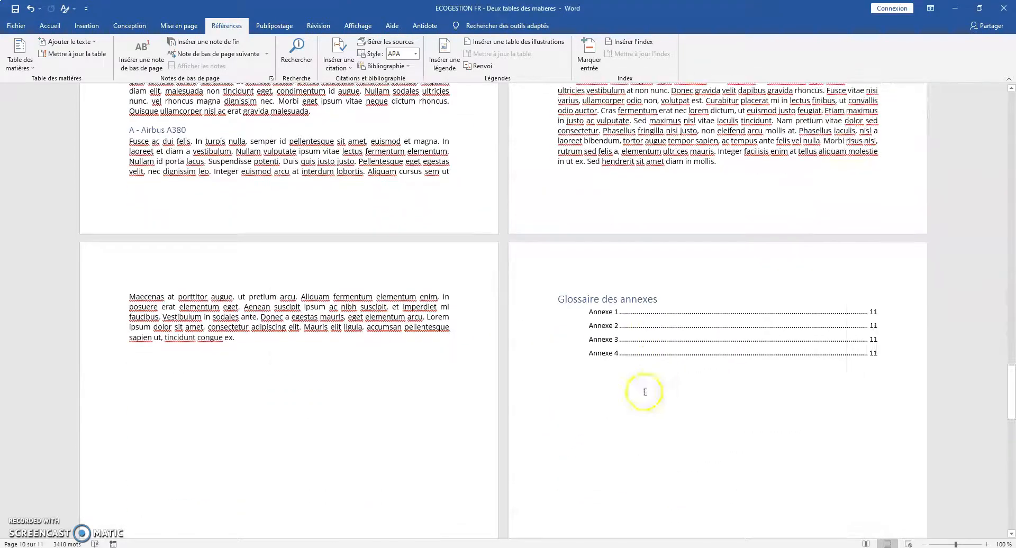
Remove the left indent from the annex entries so they align with the "Glossaire des annexes" heading
key("BackSpace")
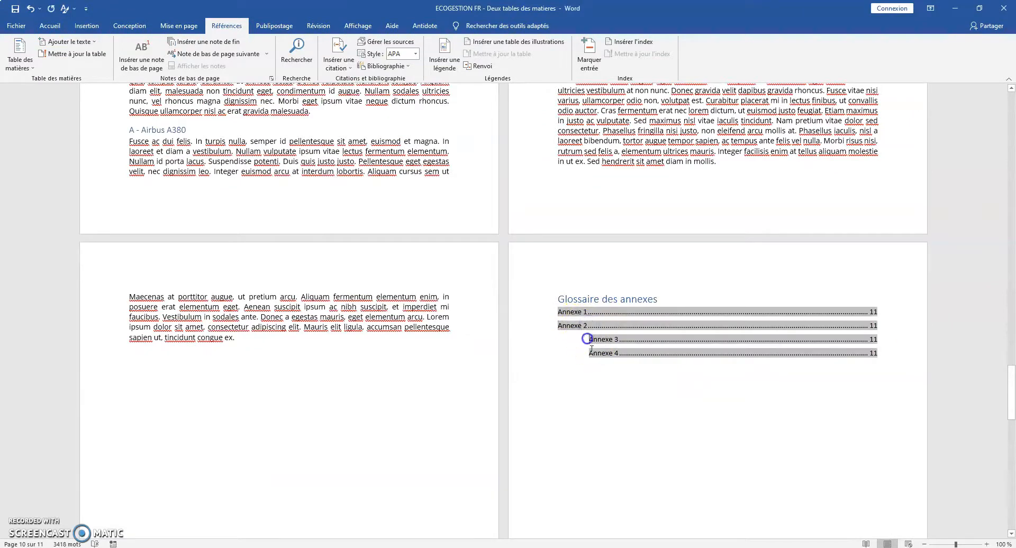
key("BackSpace")
left_click(629, 394)
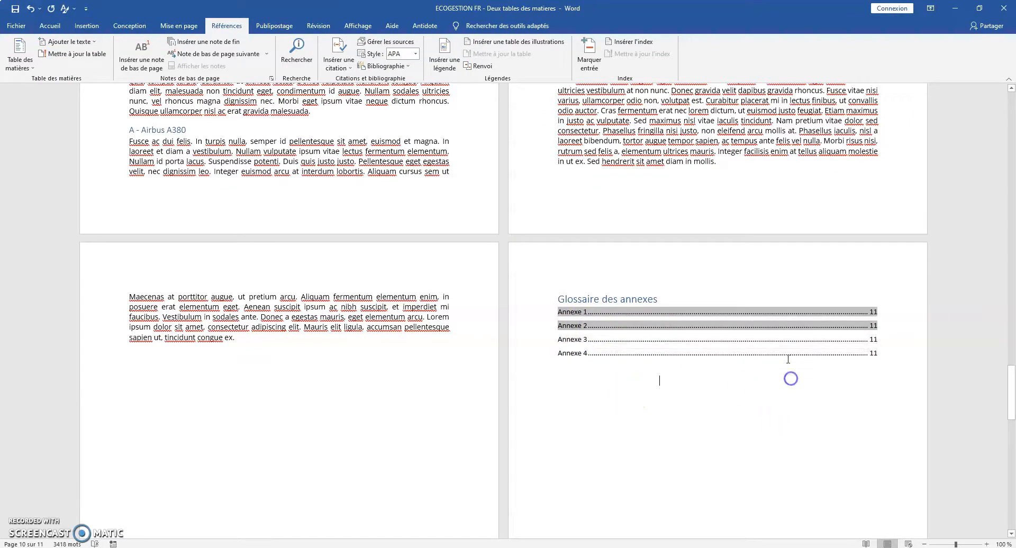
Return to page 2 and examine the "Glossaire des annexes" entry in the "Table des matières"
left_click_drag(1011, 394, 1012, 131)
left_click(687, 256)
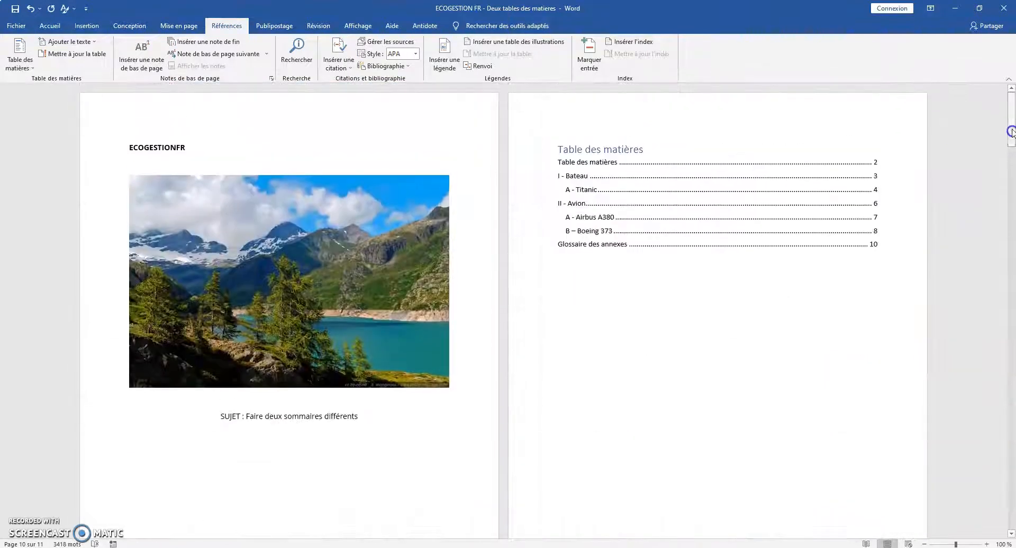
left_click(586, 248)
left_click_drag(561, 243, 637, 240)
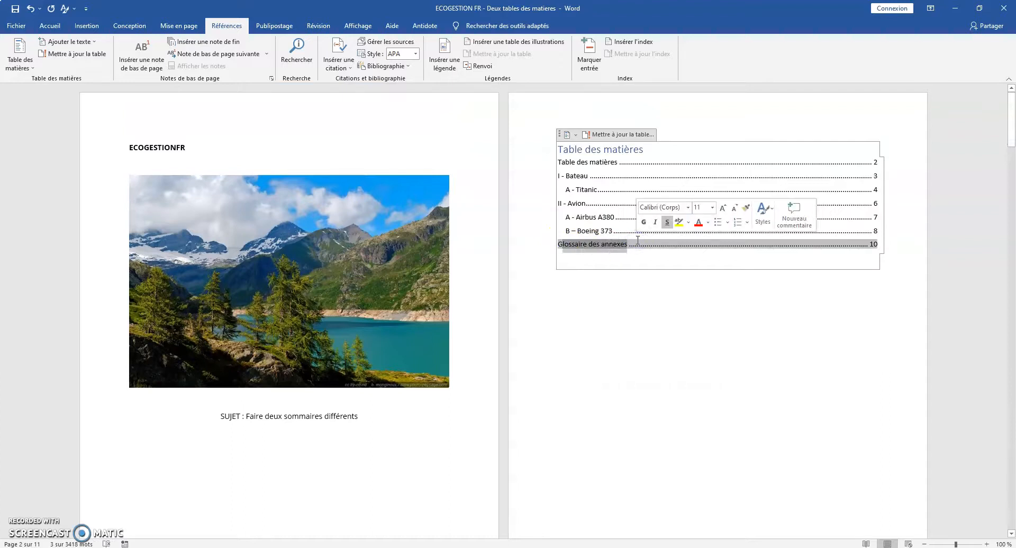
left_click(617, 247)
Switch to "ECOGESTION FR - Deux tables des matieres - Copie" and compare its "Sommaire" on page 2 with its "Glossaire des annexes"
left_click(481, 547)
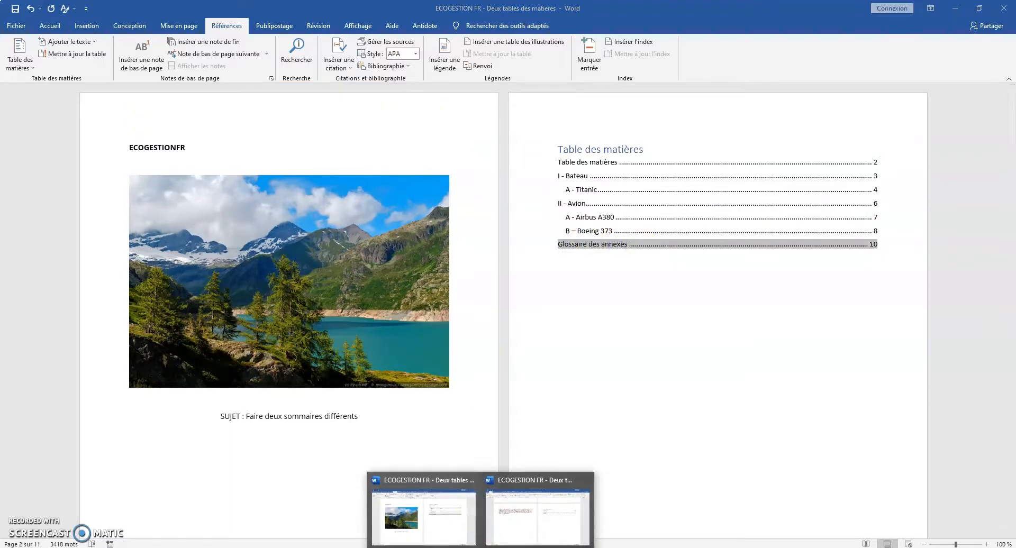
left_click(530, 512)
left_click_drag(1012, 424, 1012, 124)
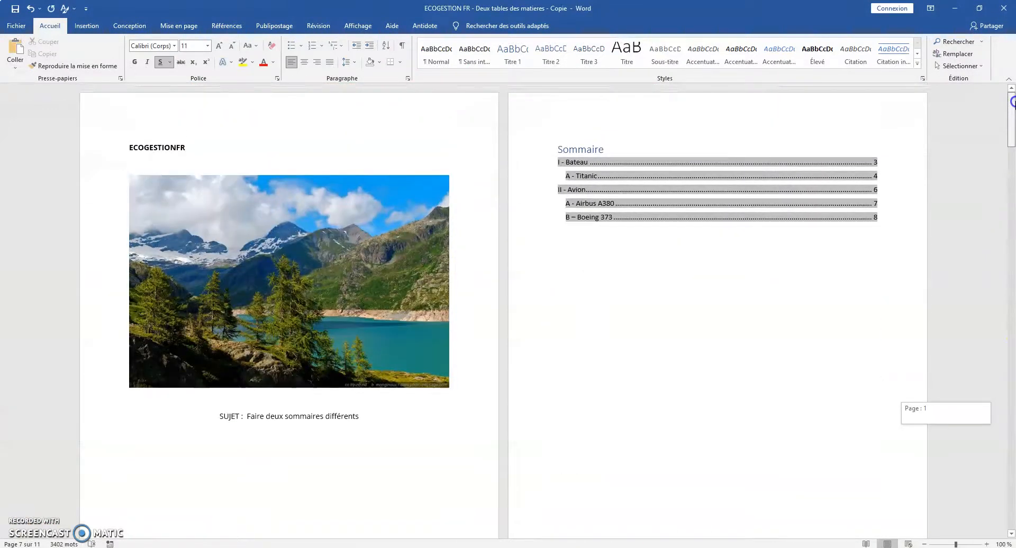
left_click(617, 216, "ctrl")
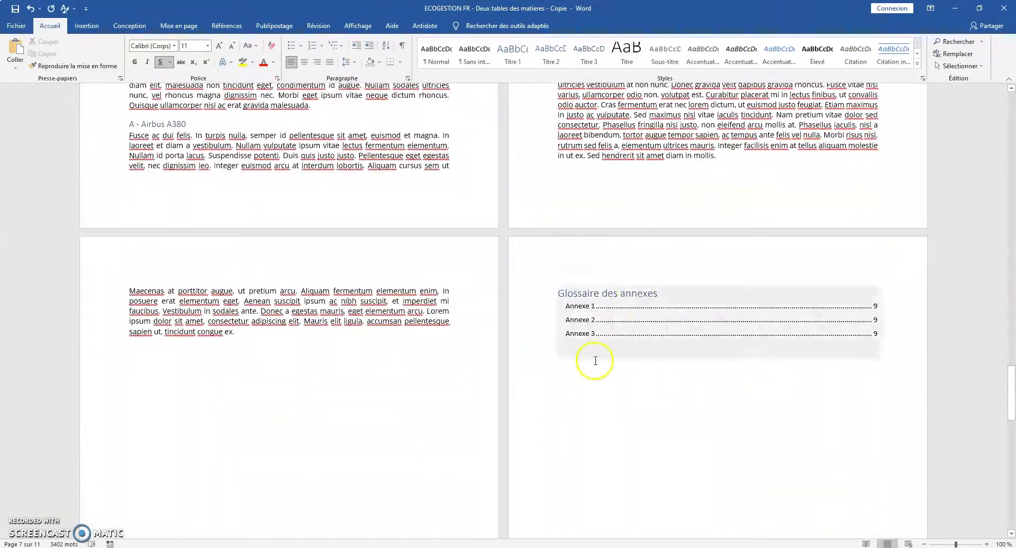
left_click(659, 292)
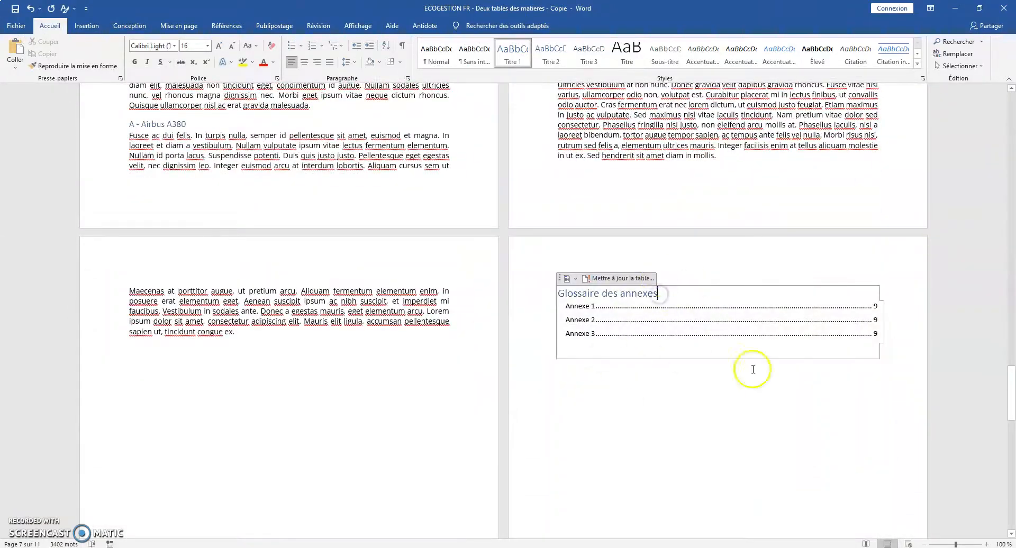